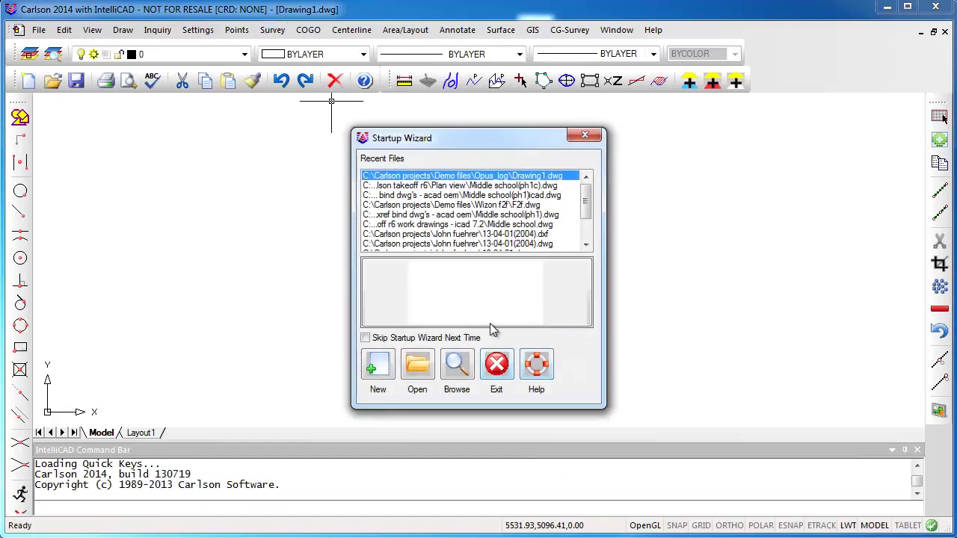
- Dismiss the Startup Wizard and start the Carlson SurvCE/CSI Mobile data collector transfer
{"action": "left_click", "coordinate": [499, 371]}
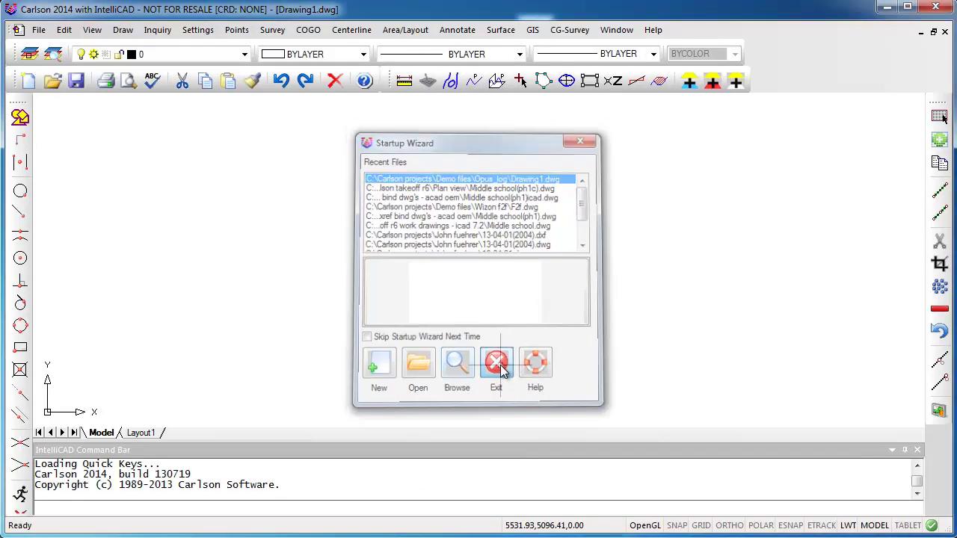
{"action": "left_click", "coordinate": [271, 31]}
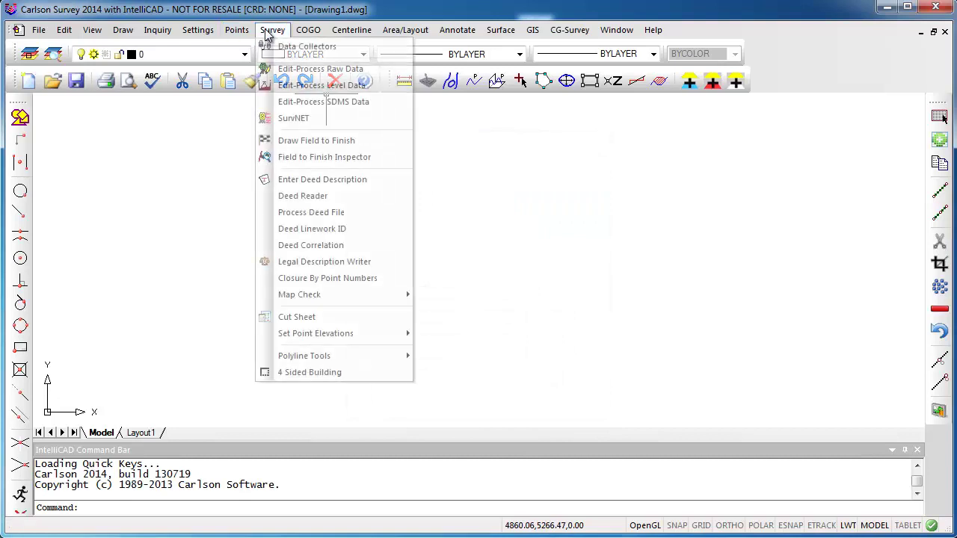
{"action": "left_click", "coordinate": [341, 47]}
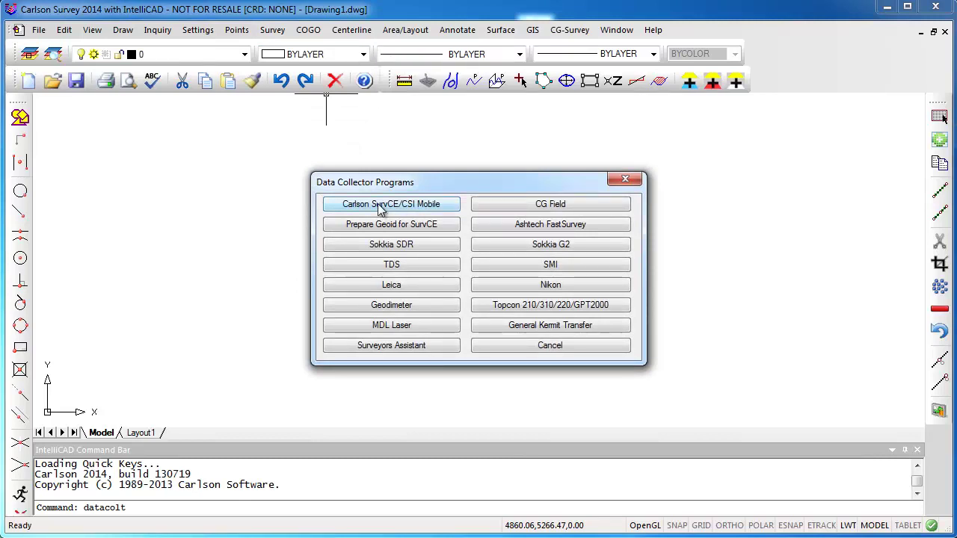
{"action": "left_click", "coordinate": [380, 206]}
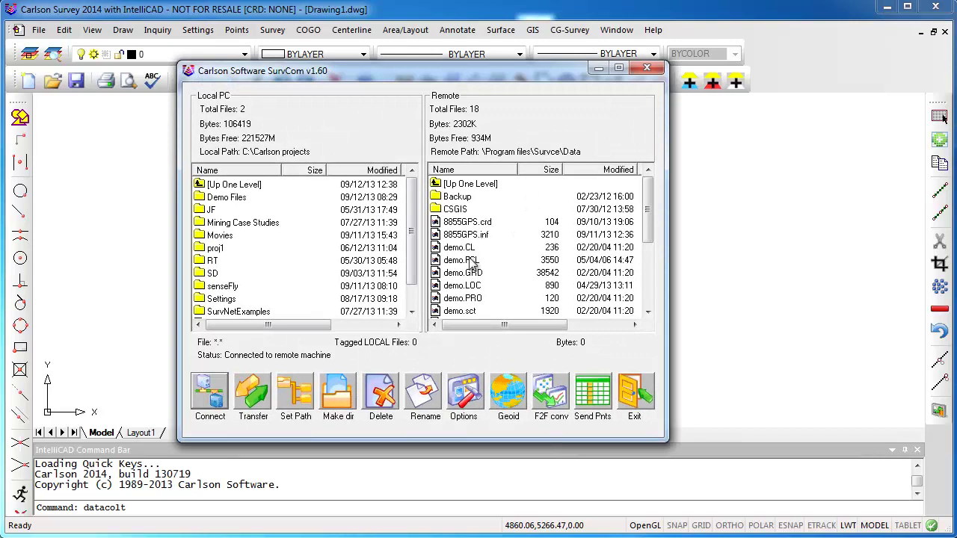
- Set the local PC folder for the transfer to Demo Files\Opus_log
{"action": "left_click", "coordinate": [647, 275]}
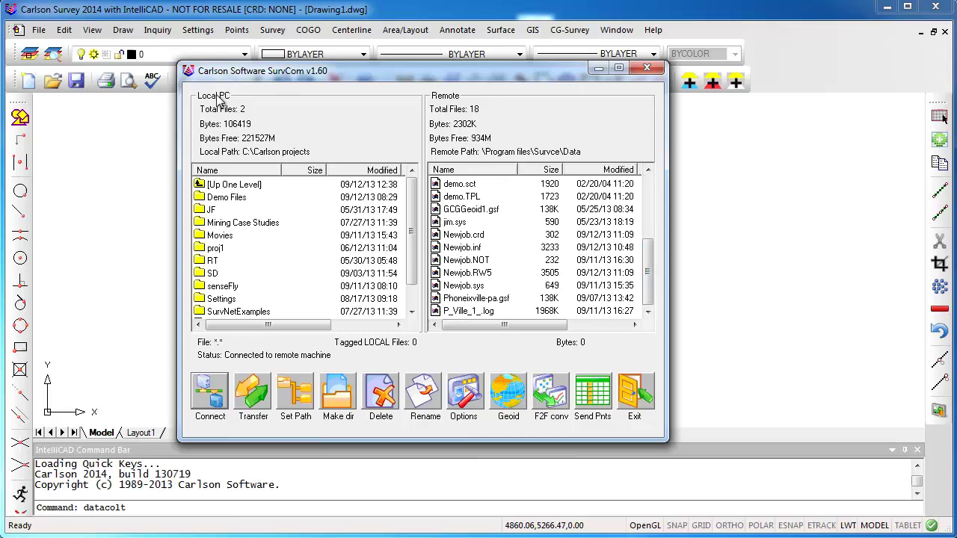
{"action": "left_click", "coordinate": [223, 200]}
{"action": "double_click", "coordinate": [222, 199]}
{"action": "double_click", "coordinate": [229, 248]}
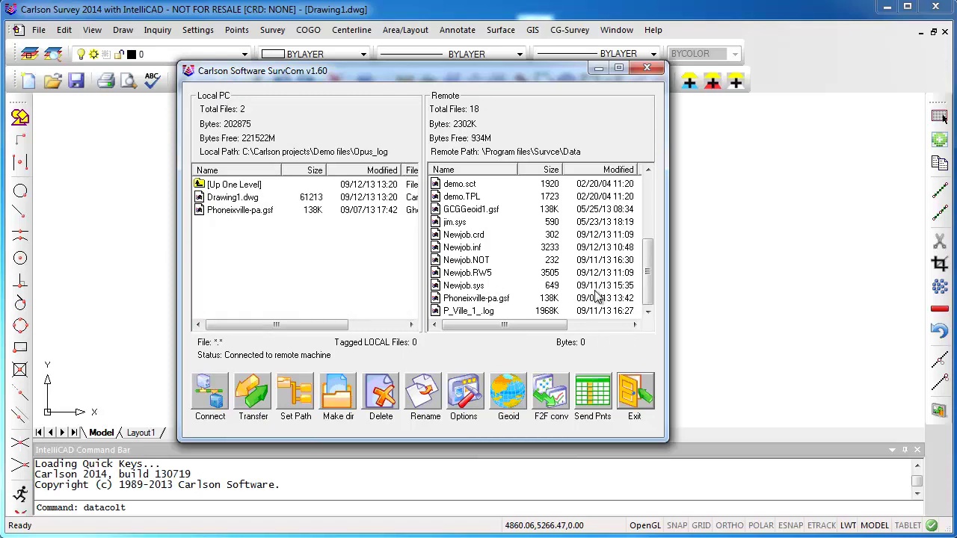
- Transfer Newjob.crd and all files with the same job name from the data collector to the PC, closing the transfer program when done
{"action": "left_click", "coordinate": [475, 238]}
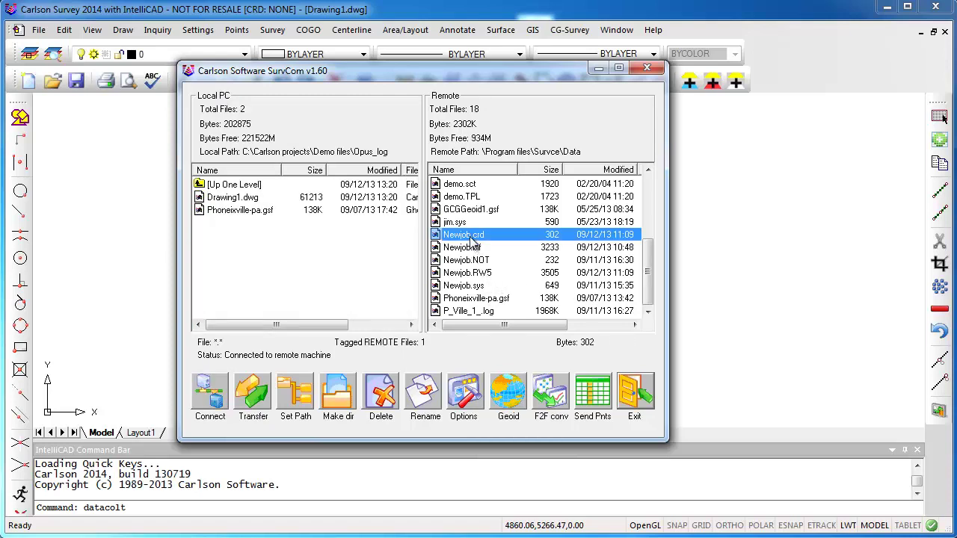
{"action": "left_click", "coordinate": [254, 395]}
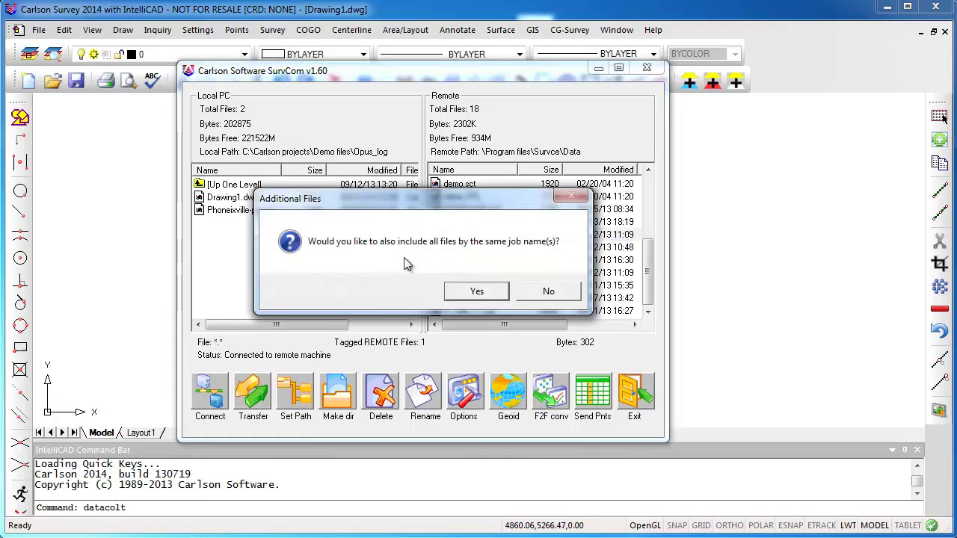
{"action": "left_click", "coordinate": [477, 292]}
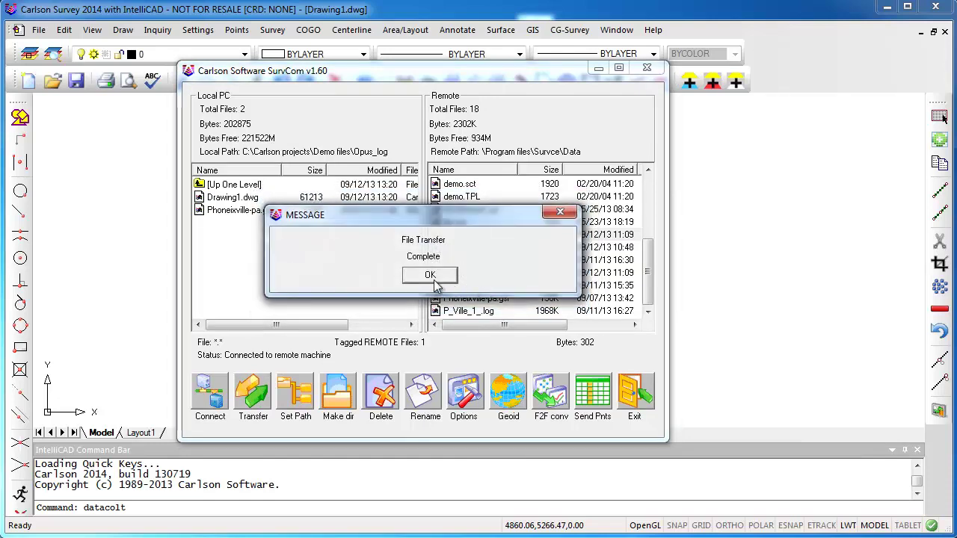
{"action": "left_click", "coordinate": [432, 277]}
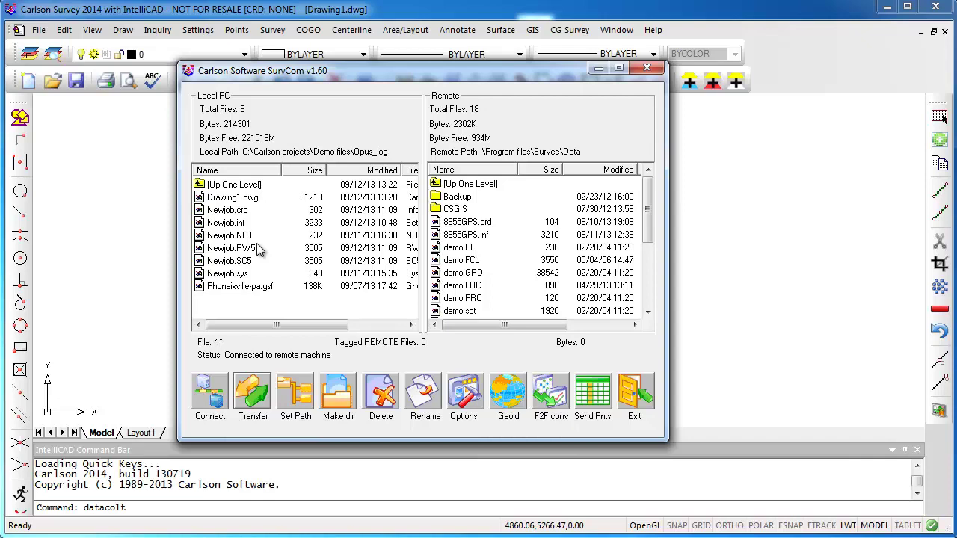
{"action": "left_click", "coordinate": [629, 398]}
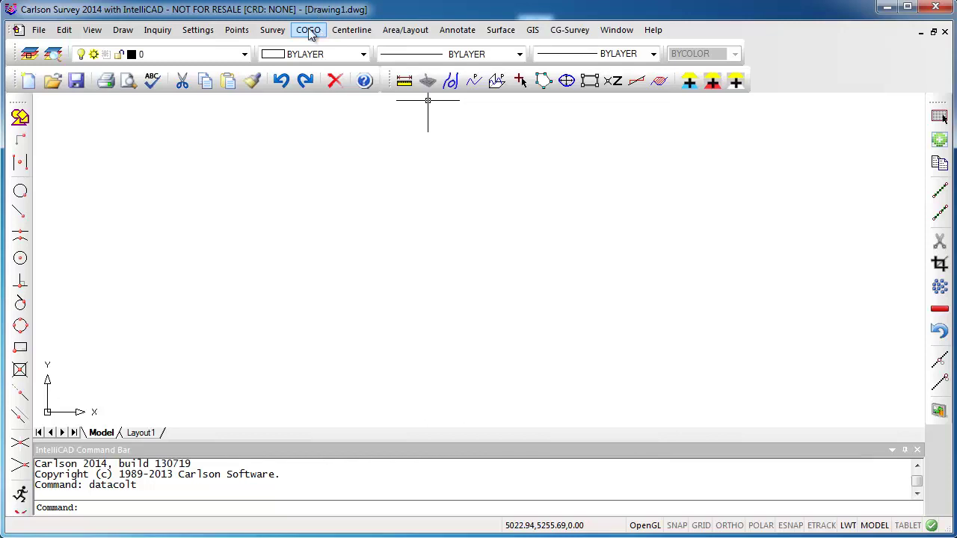
- Set the existing Newjob.crd in Demo Files\OPUS_LOG as the drawing's coordinate file
{"action": "left_click", "coordinate": [235, 30]}
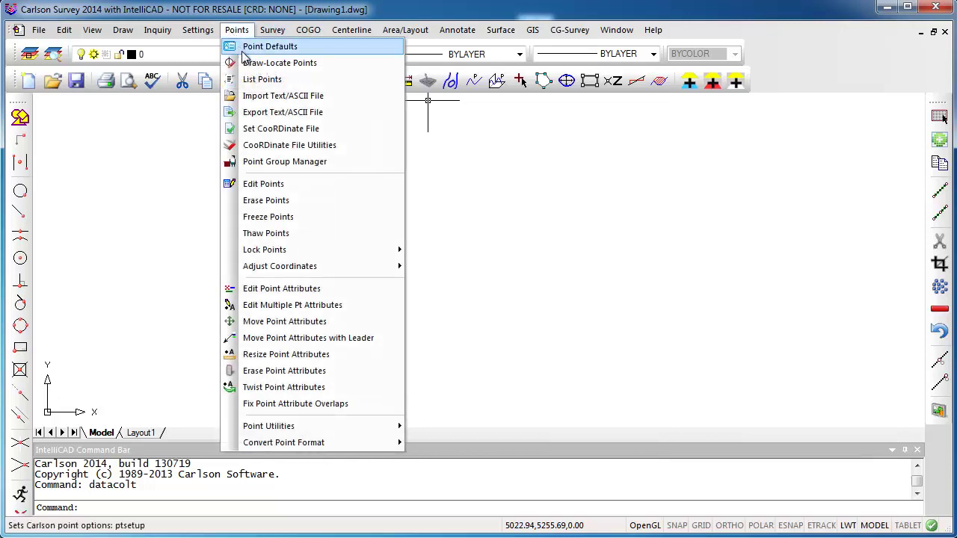
{"action": "left_click", "coordinate": [280, 129]}
{"action": "left_click", "coordinate": [230, 123]}
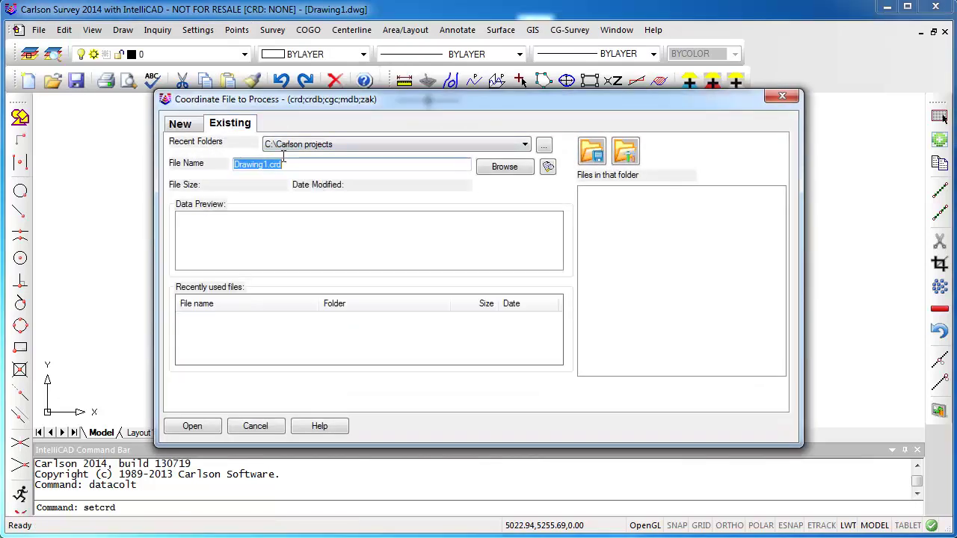
{"action": "left_click", "coordinate": [493, 167]}
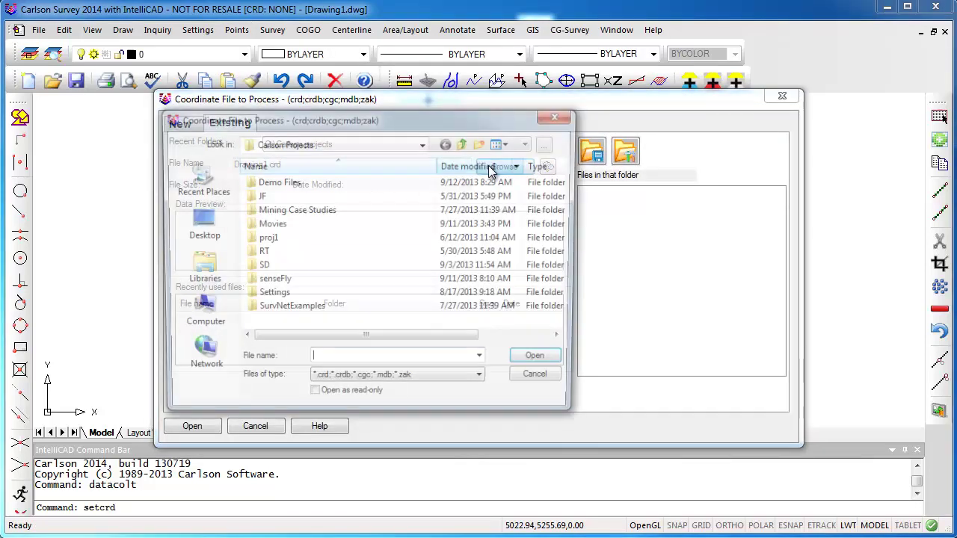
{"action": "double_click", "coordinate": [283, 182]}
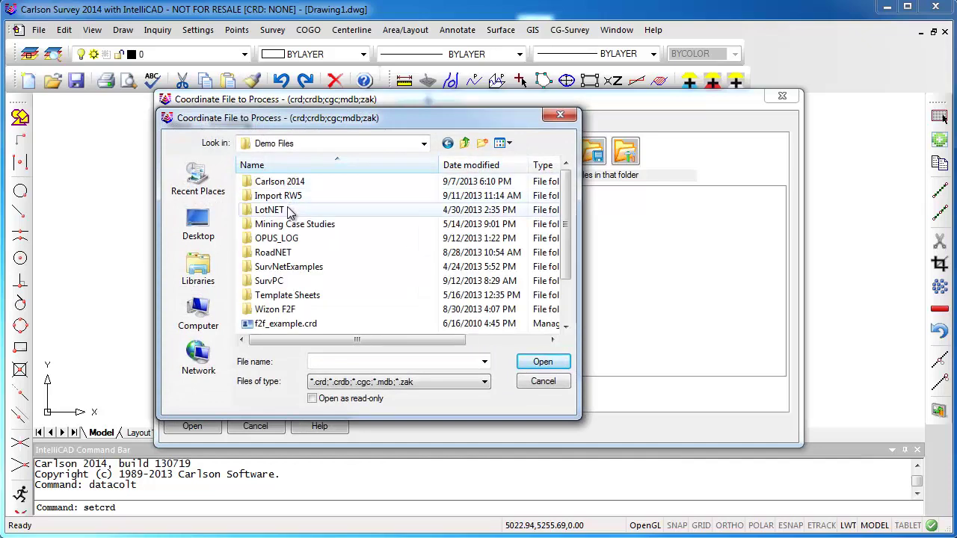
{"action": "double_click", "coordinate": [282, 239]}
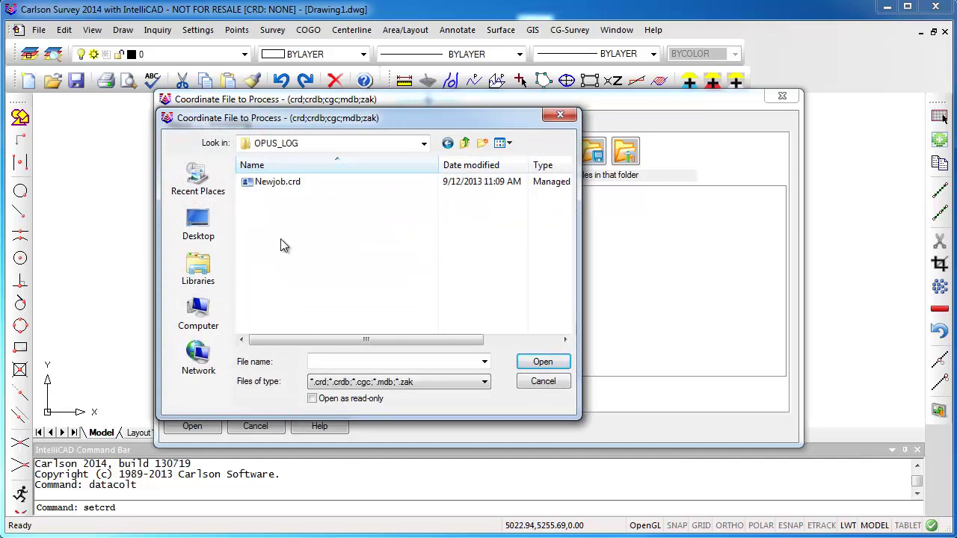
{"action": "double_click", "coordinate": [275, 184]}
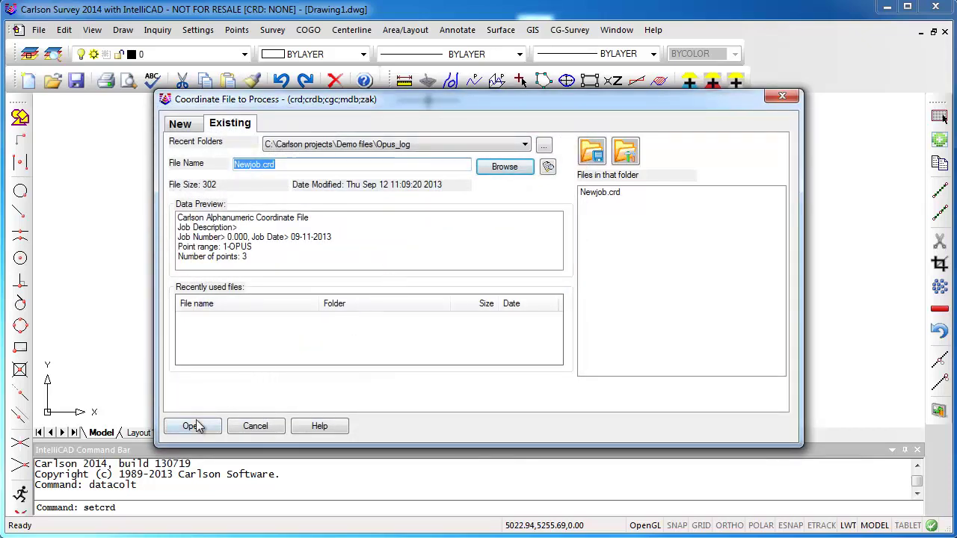
{"action": "left_click", "coordinate": [192, 426]}
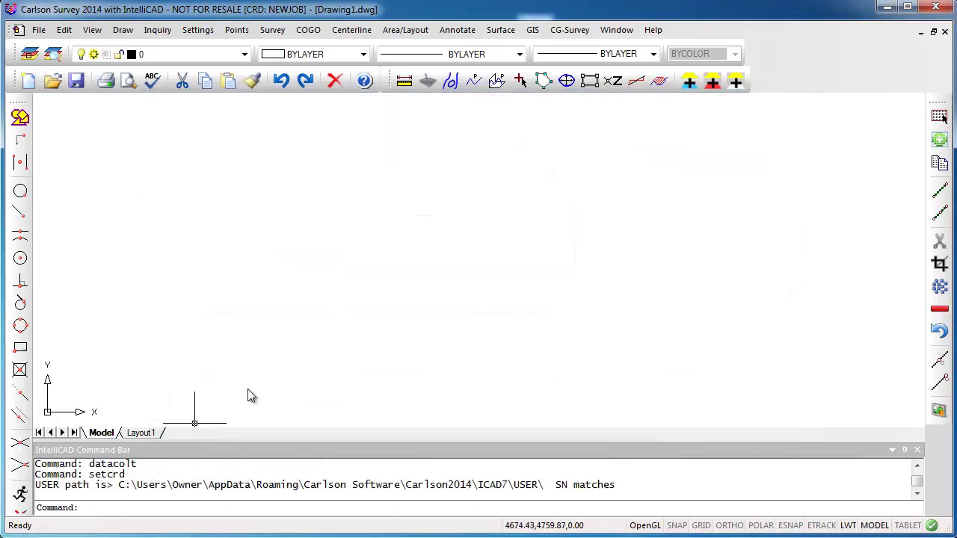
- Draw all points of the coordinate file with the current Draw-Locate settings and zoom to the drawing extents
{"action": "left_click", "coordinate": [236, 30]}
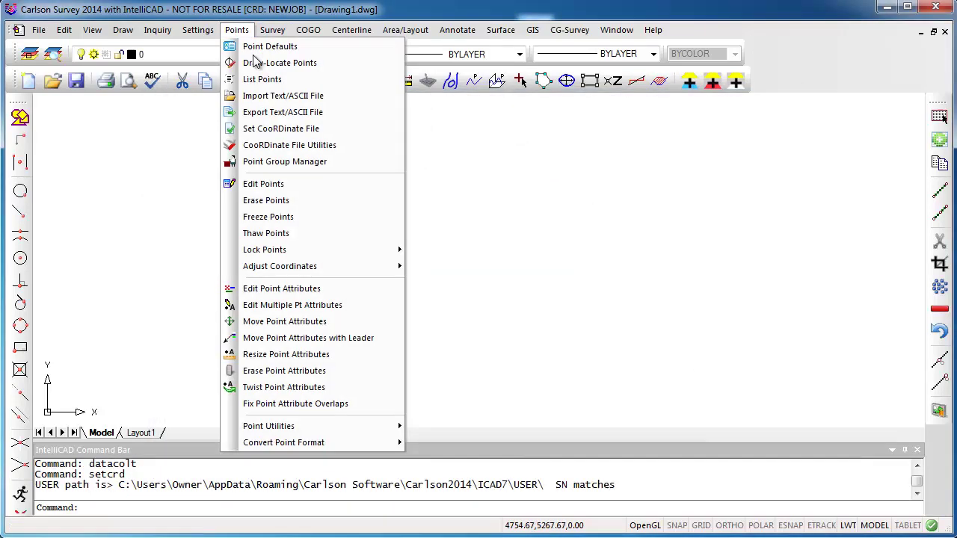
{"action": "left_click", "coordinate": [258, 64]}
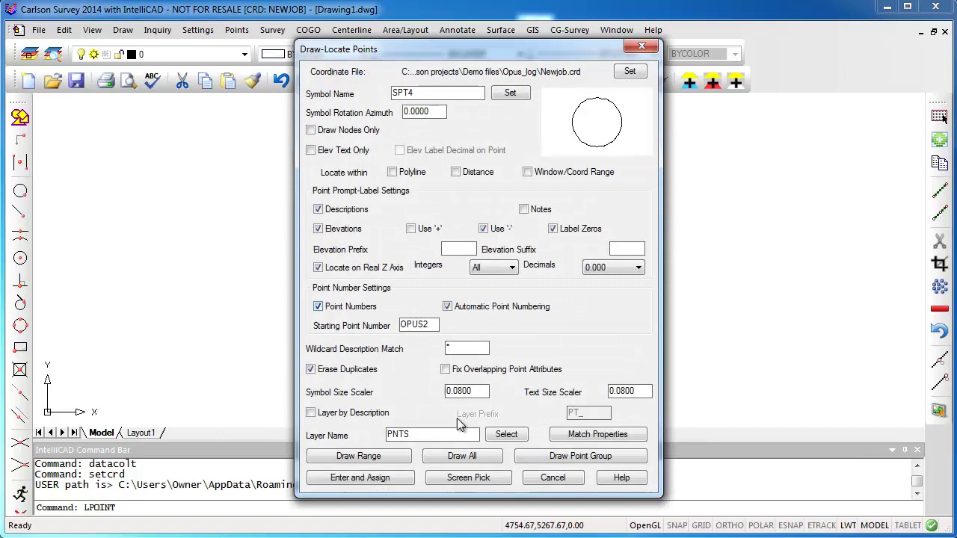
{"action": "left_click", "coordinate": [461, 455]}
{"action": "type", "text": "ze"}
{"action": "key", "text": "Return"}
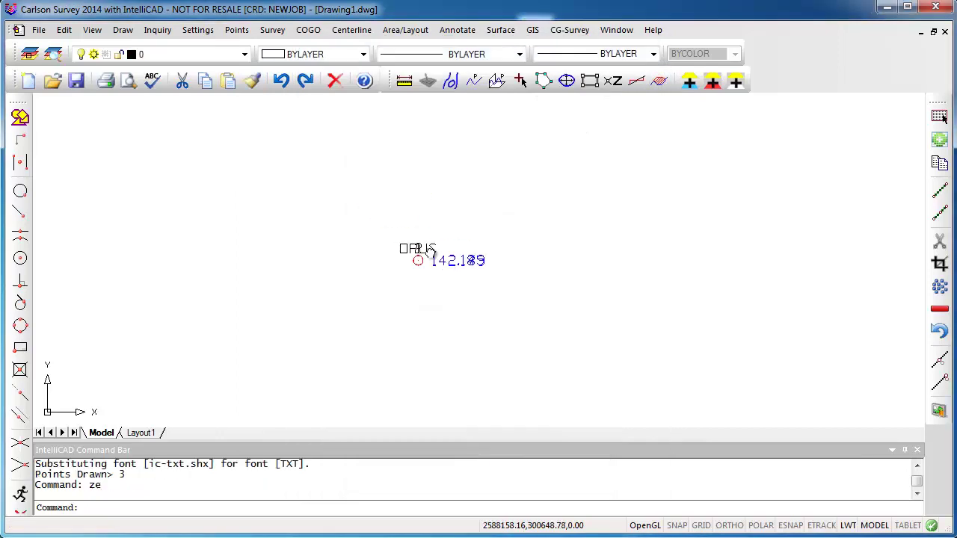
- Move the overlapping labels with leaders, placing OPUS up and left of the points and point 2 up and right
{"action": "left_click", "coordinate": [241, 30]}
{"action": "left_click", "coordinate": [308, 338]}
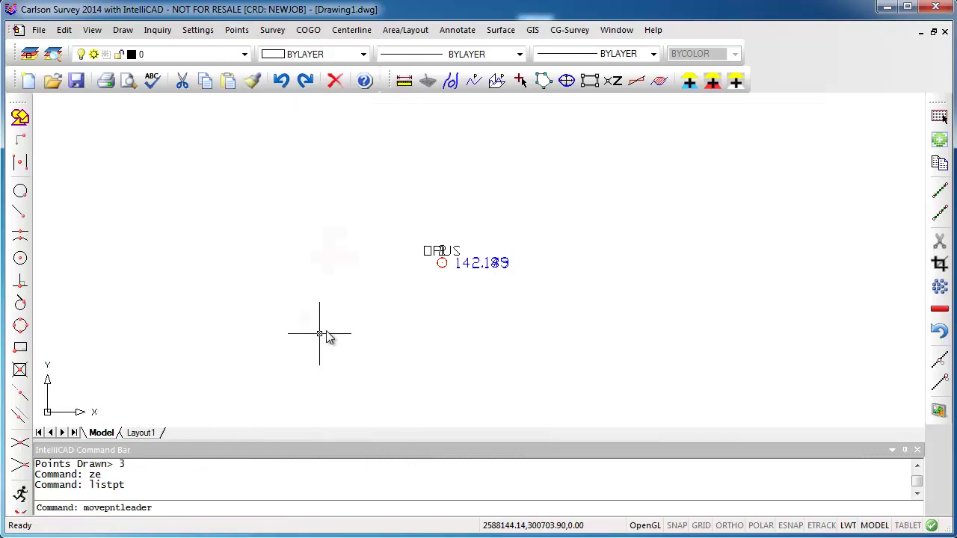
{"action": "left_click", "coordinate": [426, 251]}
{"action": "left_click", "coordinate": [404, 228]}
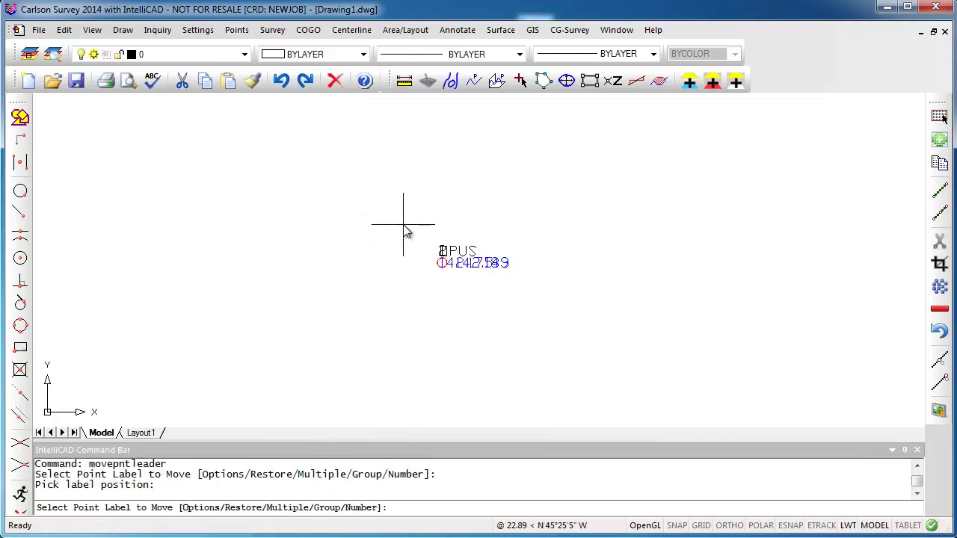
{"action": "left_click", "coordinate": [444, 252]}
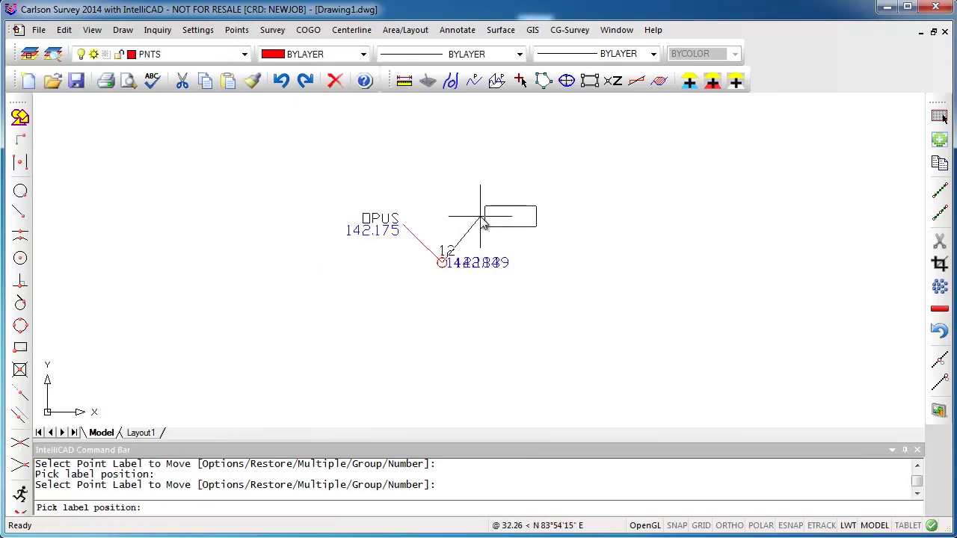
{"action": "left_click", "coordinate": [481, 210]}
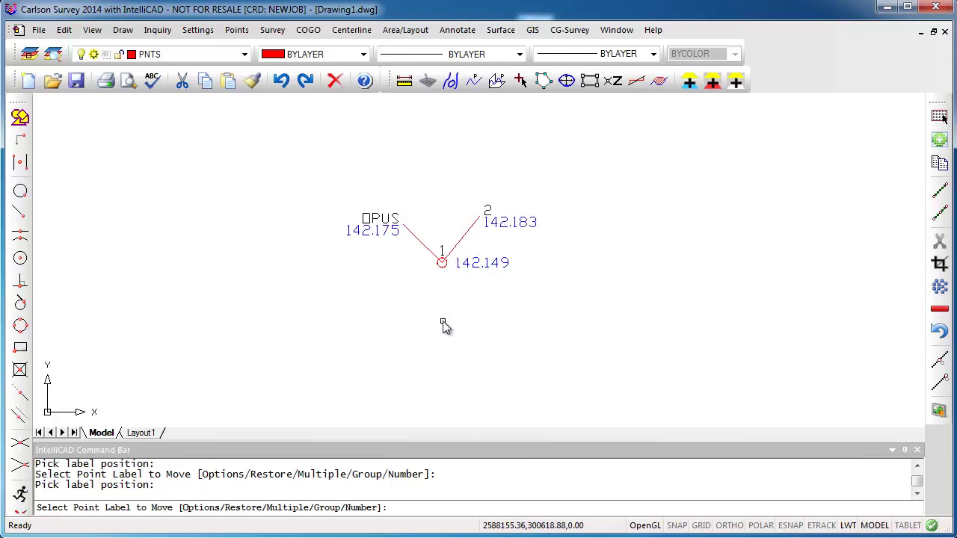
{"action": "key", "text": "Escape"}
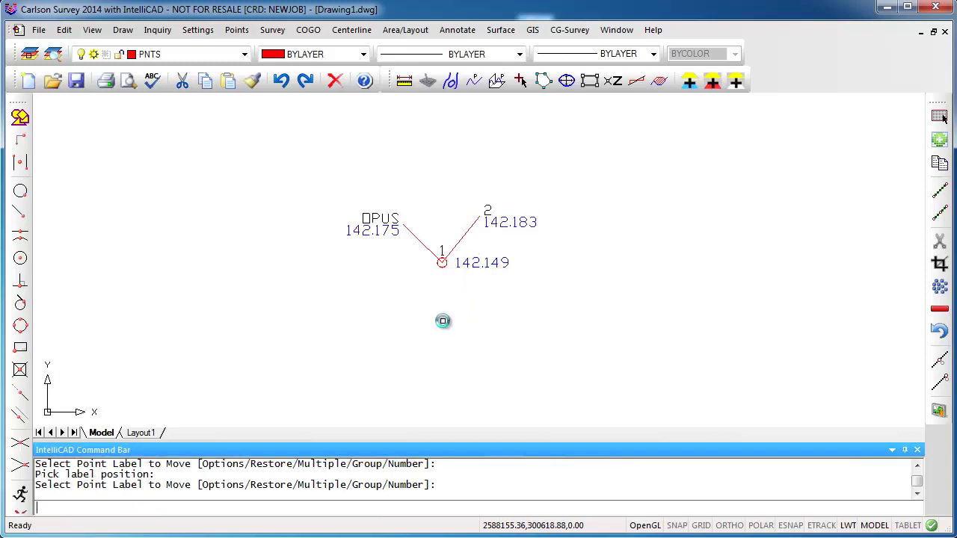
{"action": "key", "text": "F7"}
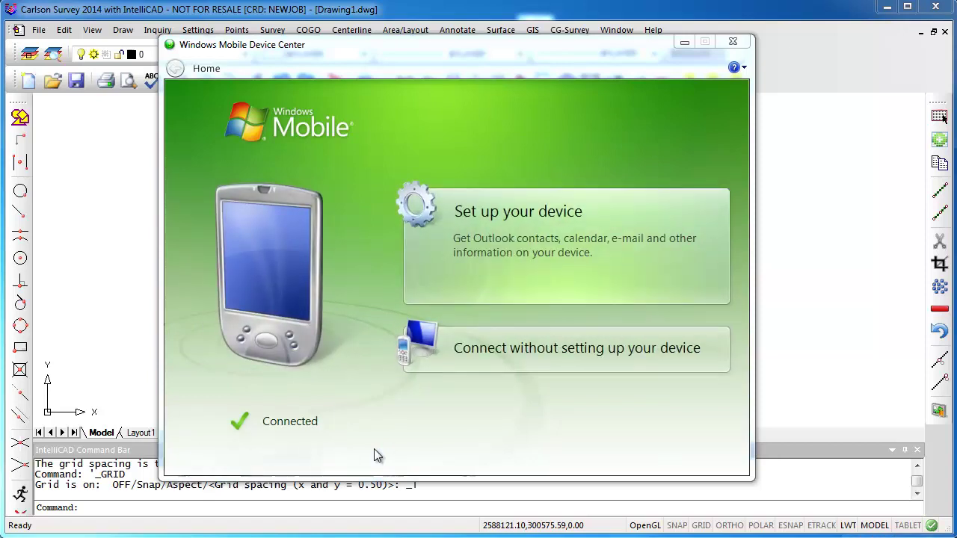
- Connect the mobile device without setting it up and reopen the Carlson SurvCE/CSI Mobile transfer
{"action": "left_click", "coordinate": [594, 353]}
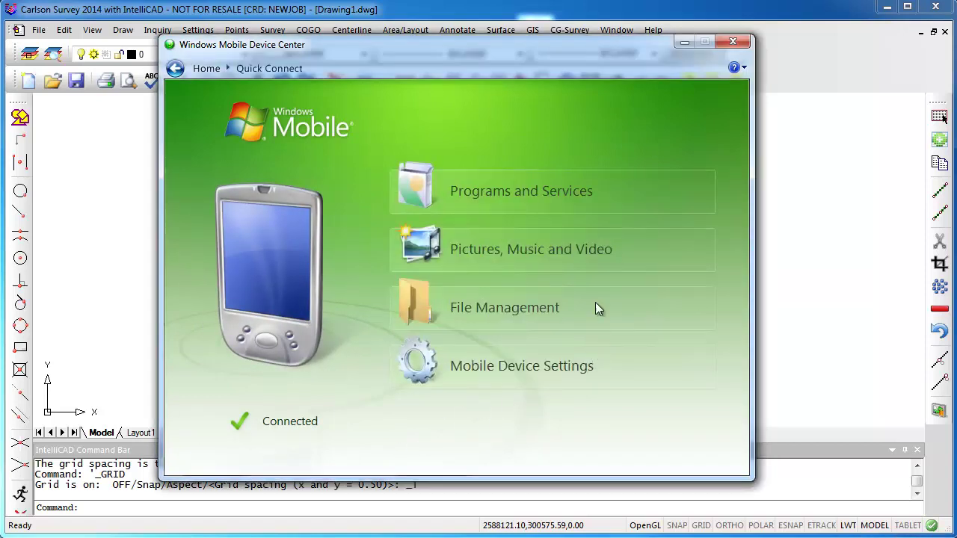
{"action": "left_click", "coordinate": [683, 43]}
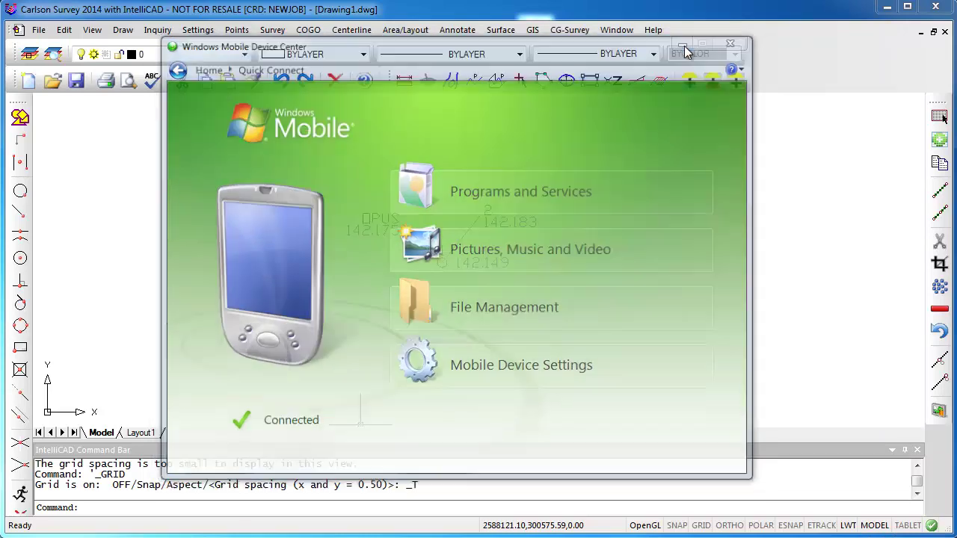
{"action": "left_click", "coordinate": [275, 33]}
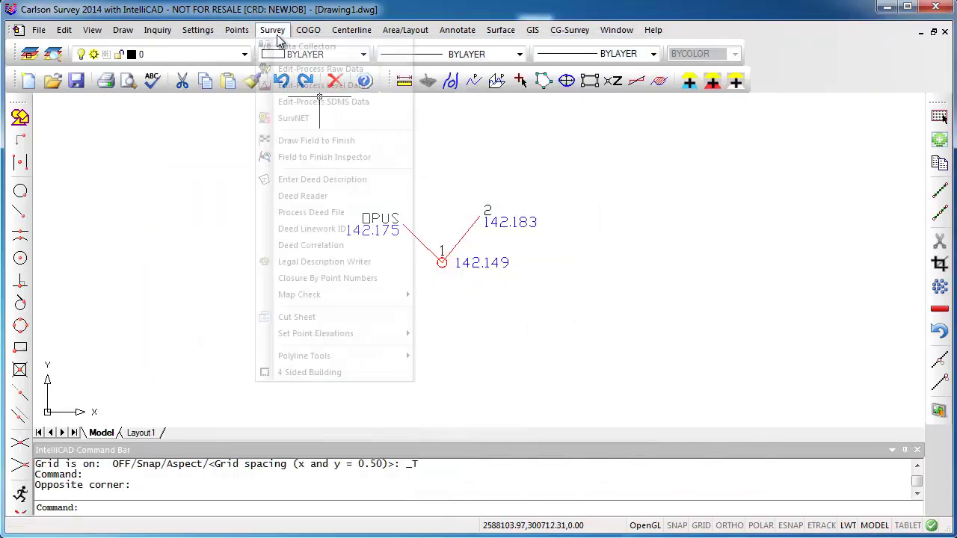
{"action": "left_click", "coordinate": [303, 48]}
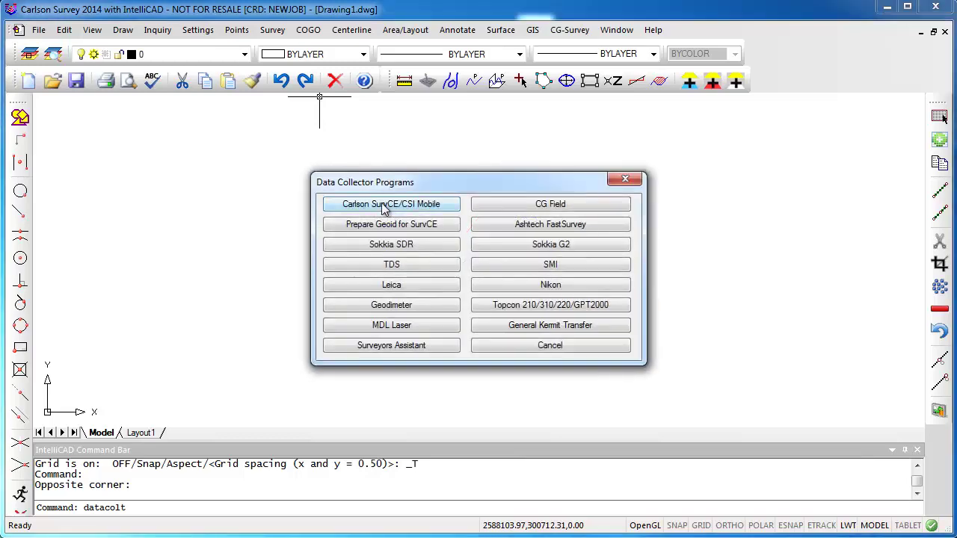
{"action": "left_click", "coordinate": [381, 205]}
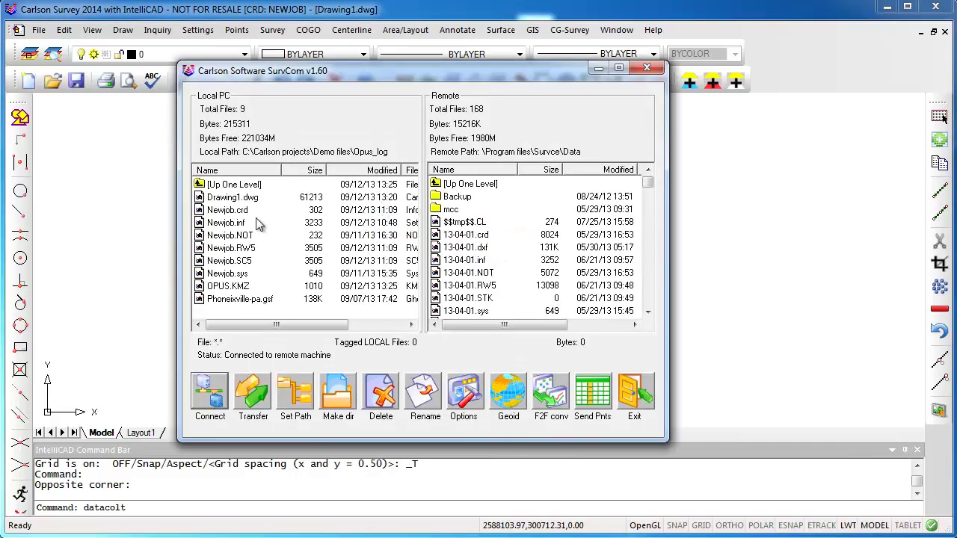
- Transfer Newjob.crd and all files with the same job name from the PC to the connected data collector
{"action": "left_click", "coordinate": [232, 210]}
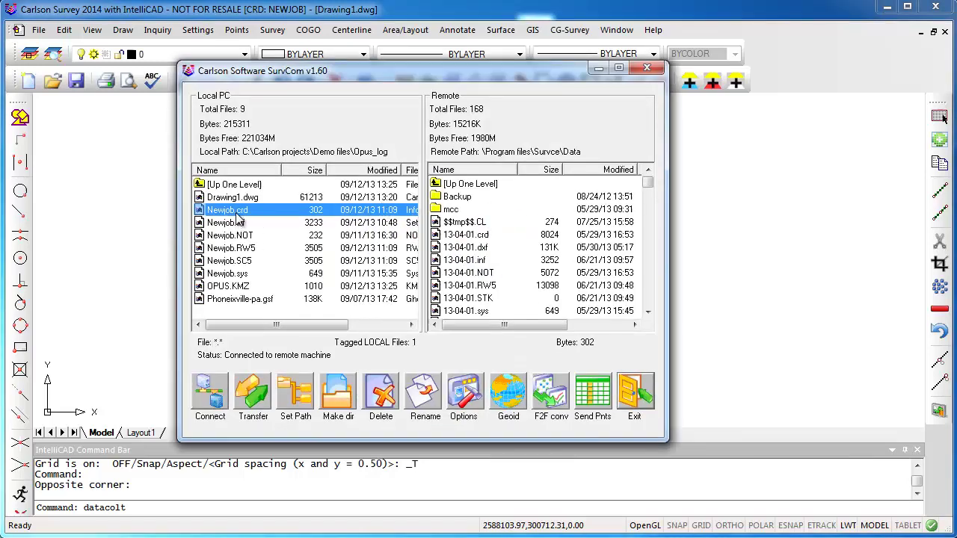
{"action": "left_click", "coordinate": [255, 393]}
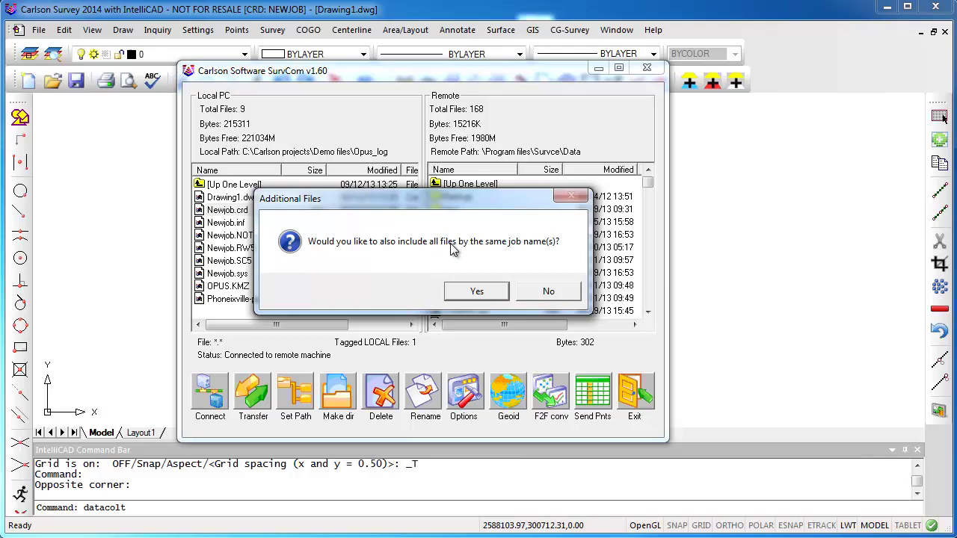
{"action": "left_click", "coordinate": [471, 293]}
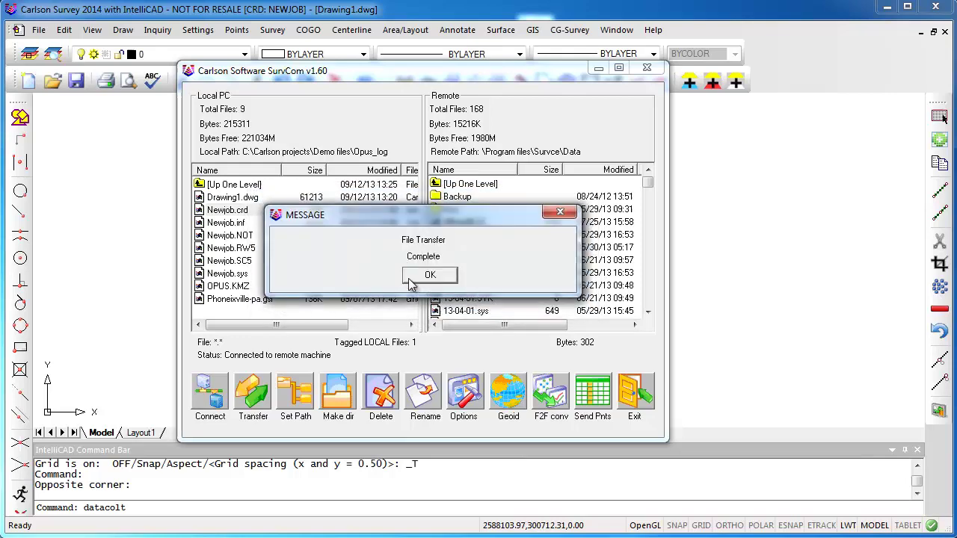
- Check that the Newjob files are in the collector's Data folder and exit the file transfer utility
{"action": "left_click", "coordinate": [416, 275]}
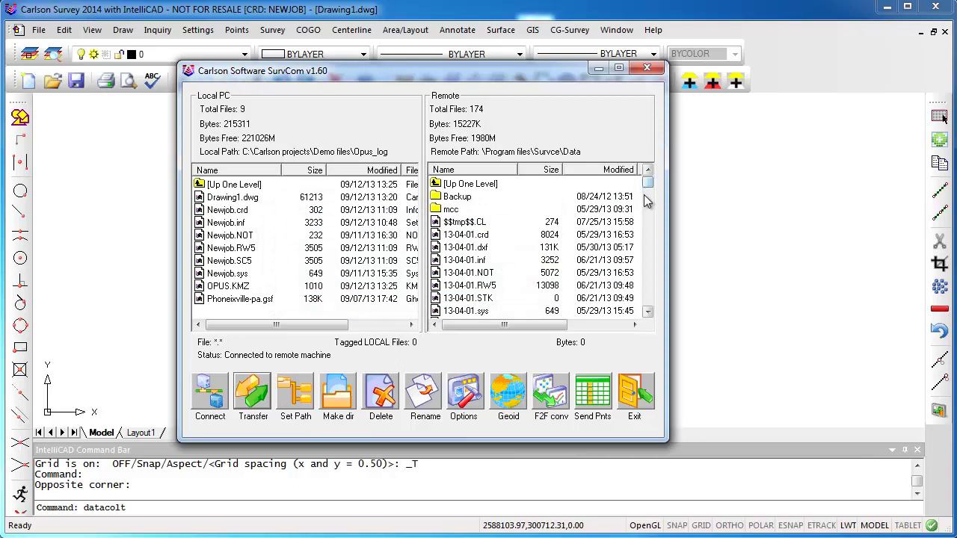
{"action": "left_click", "coordinate": [464, 260]}
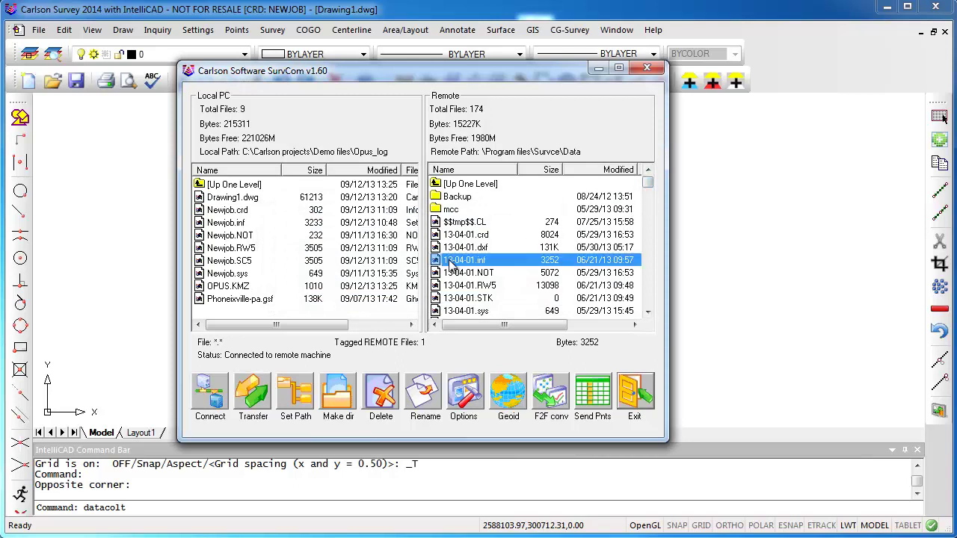
{"action": "left_click_drag", "start_coordinate": [453, 266], "coordinate": [502, 326]}
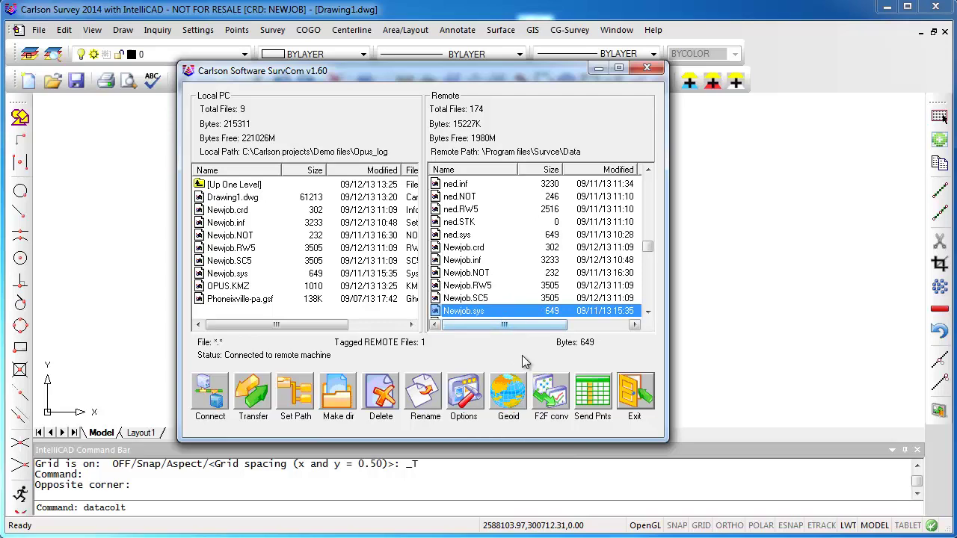
{"action": "left_click", "coordinate": [641, 399]}
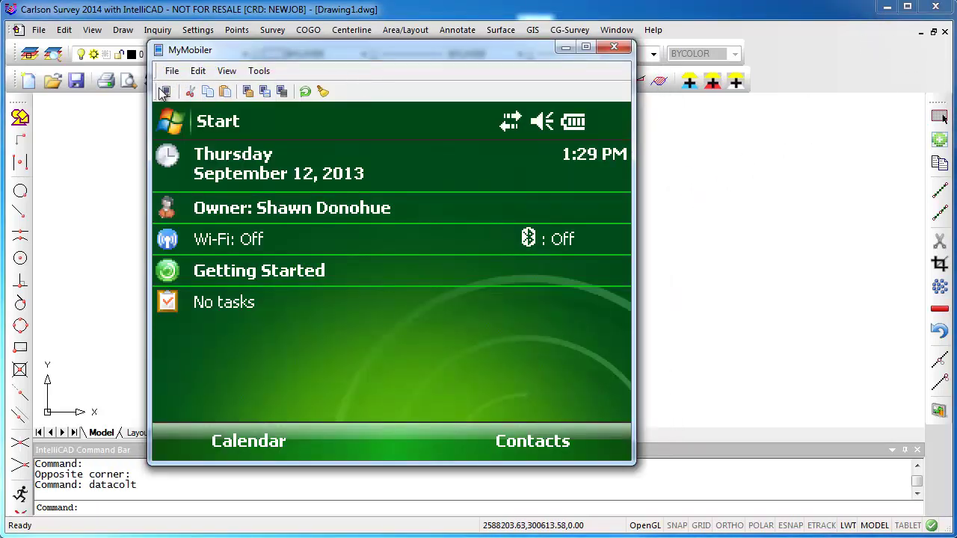
- Start SurvCE on the data collector and open the existing job Newjob.crd instead of the last job
{"action": "left_click", "coordinate": [175, 127]}
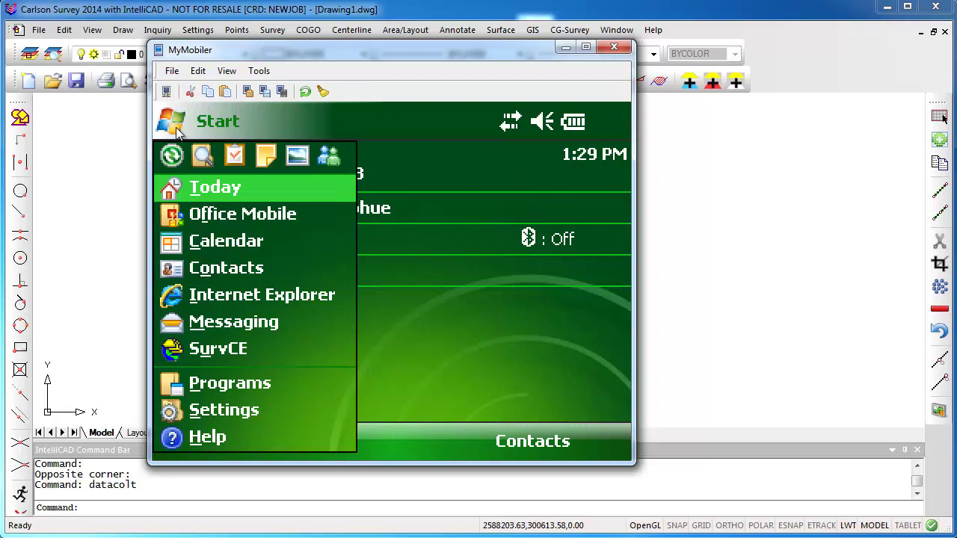
{"action": "left_click", "coordinate": [219, 355]}
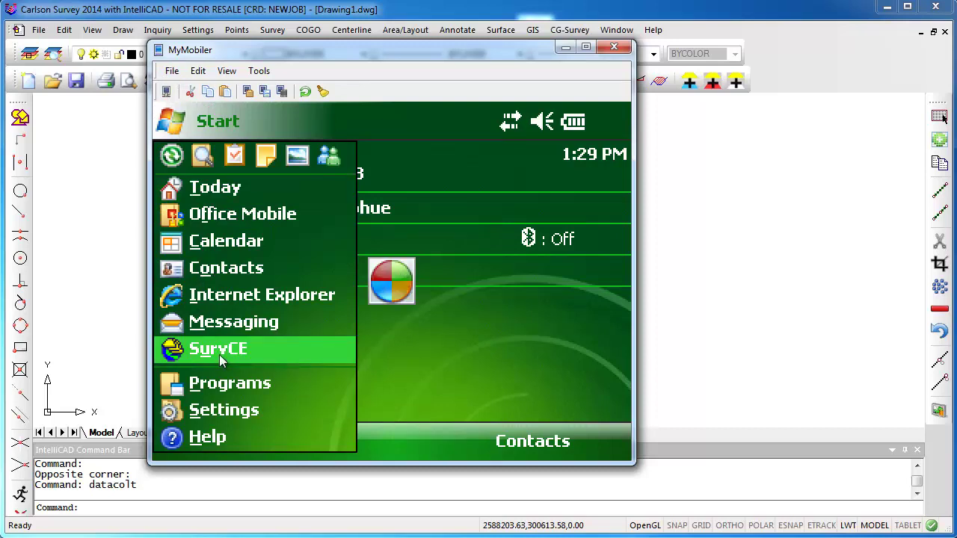
{"action": "left_click", "coordinate": [219, 357]}
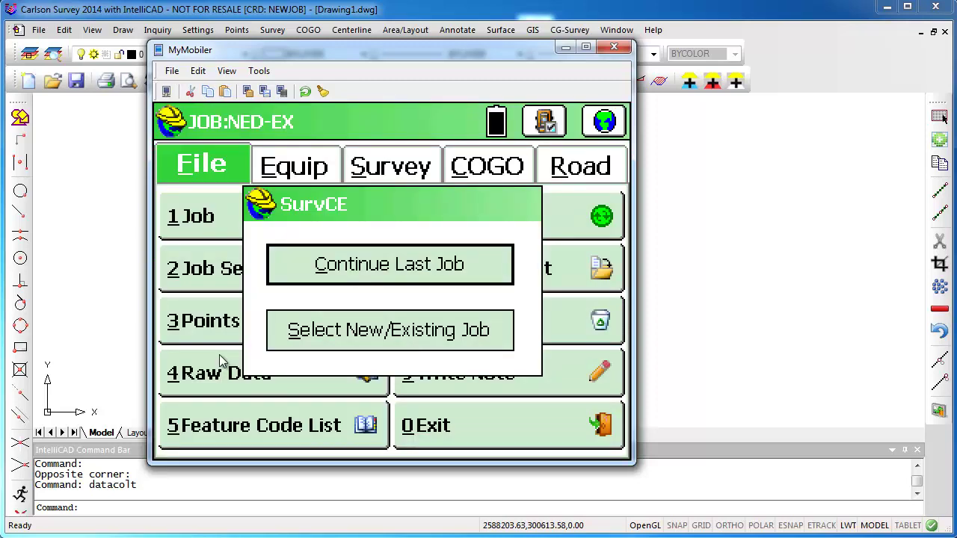
{"action": "left_click", "coordinate": [411, 342]}
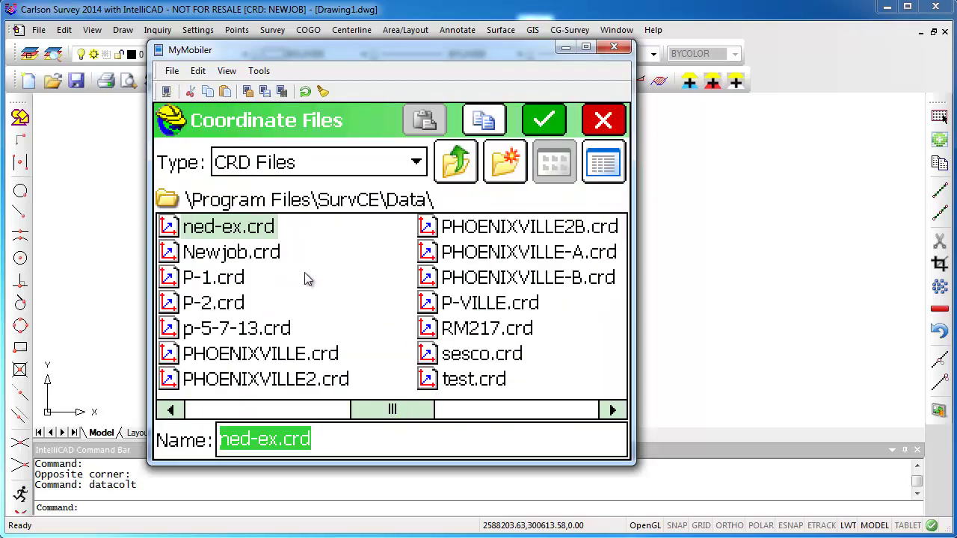
{"action": "left_click", "coordinate": [229, 258]}
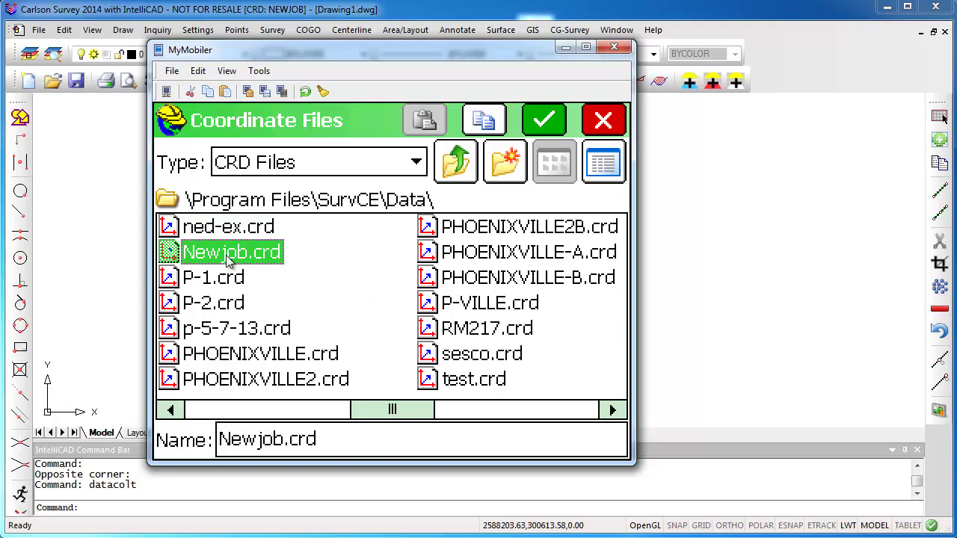
{"action": "left_click", "coordinate": [548, 125]}
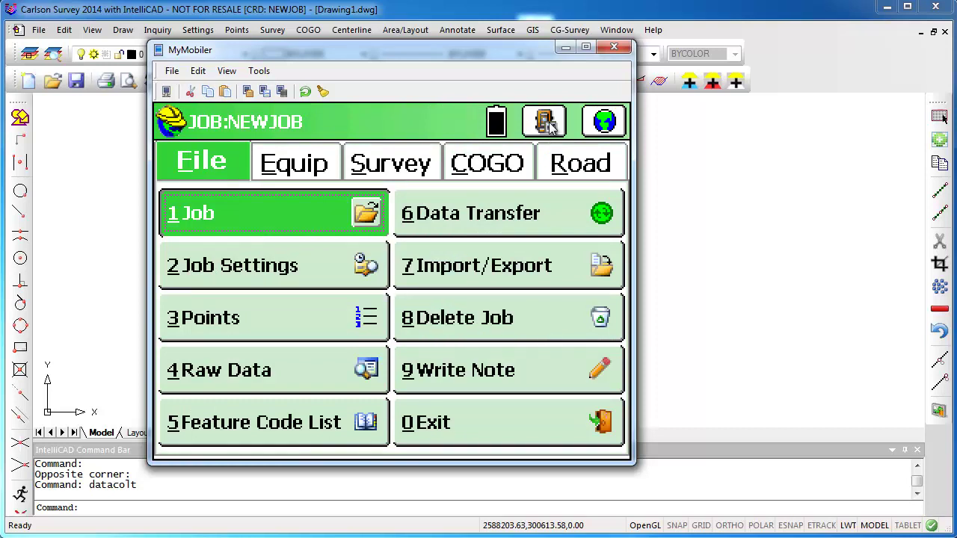
- Enable Use Ground to Grid for the total station in the job's localization settings
{"action": "left_click", "coordinate": [296, 164]}
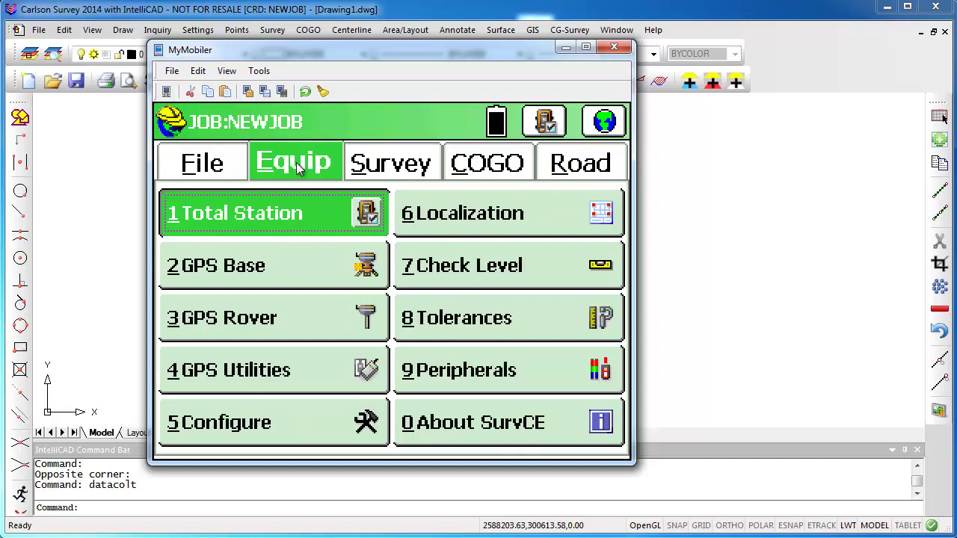
{"action": "left_click", "coordinate": [487, 215]}
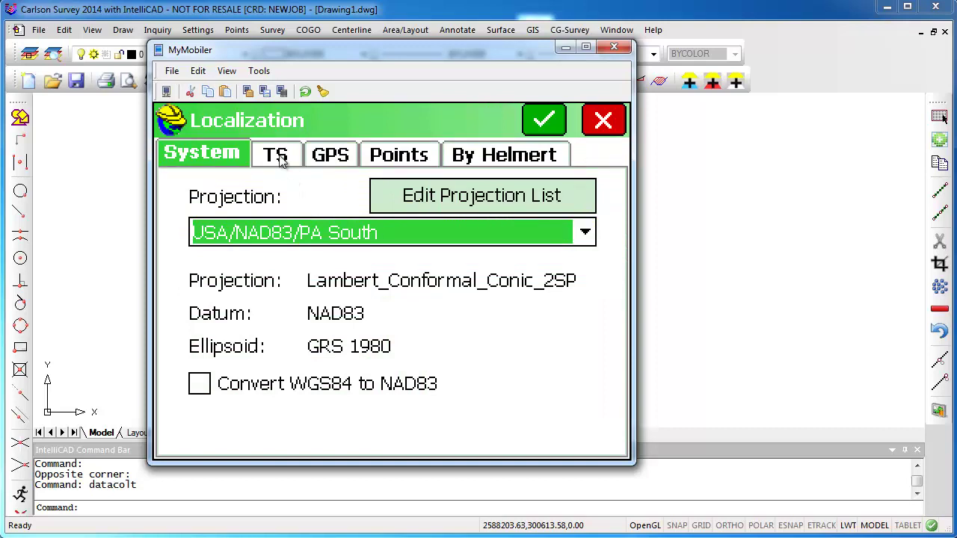
{"action": "left_click", "coordinate": [277, 157]}
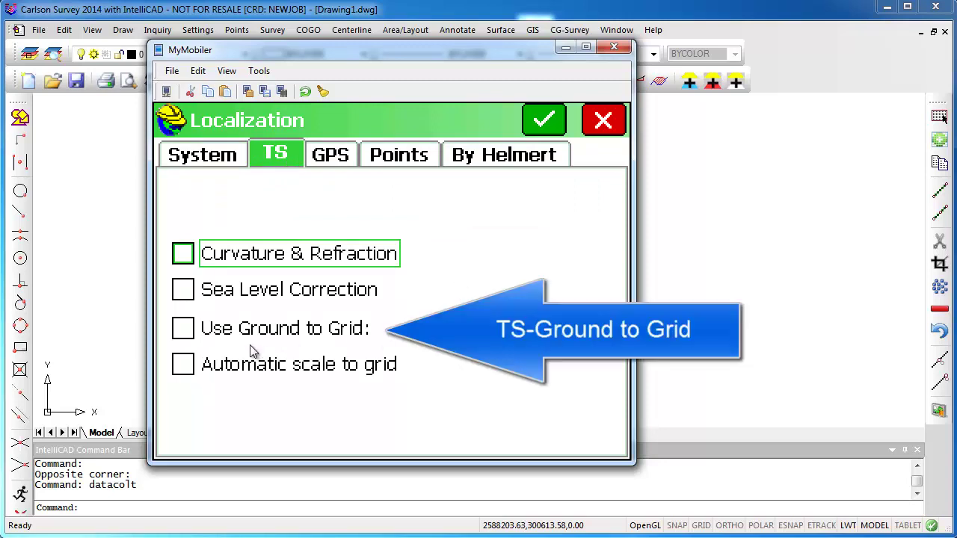
{"action": "left_click", "coordinate": [193, 333]}
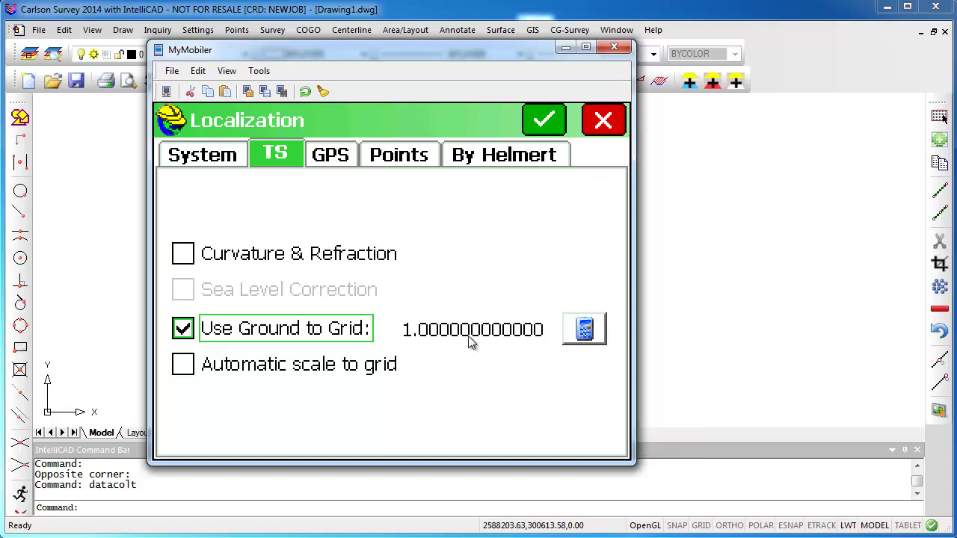
- Calculate the total station ground-to-grid factor with the Grid Coordinates method, picking point 1 on the map
{"action": "left_click", "coordinate": [584, 329]}
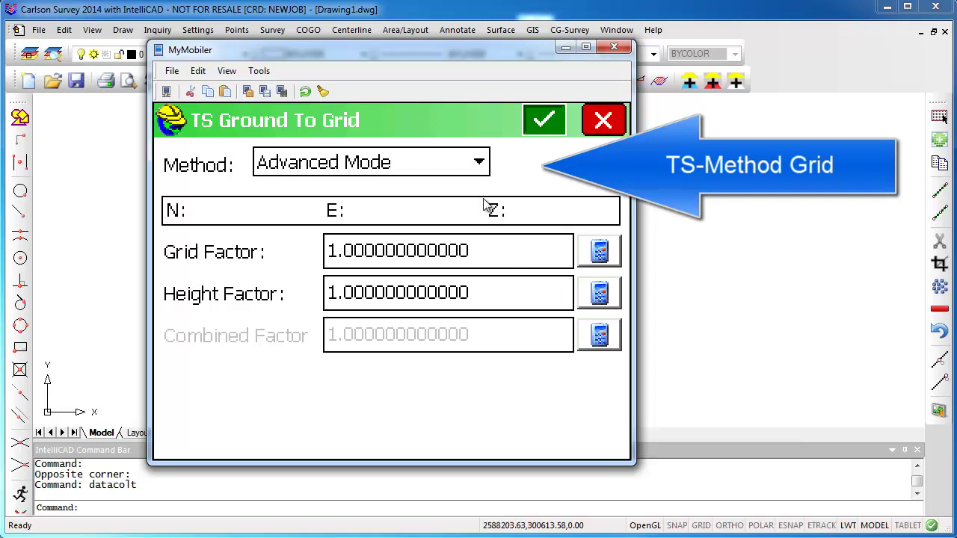
{"action": "left_click", "coordinate": [478, 162]}
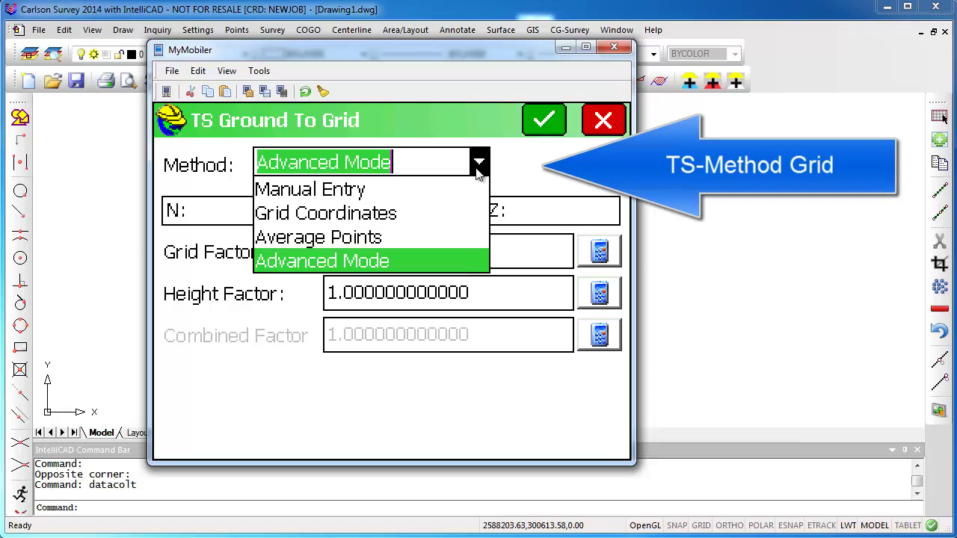
{"action": "left_click", "coordinate": [367, 222]}
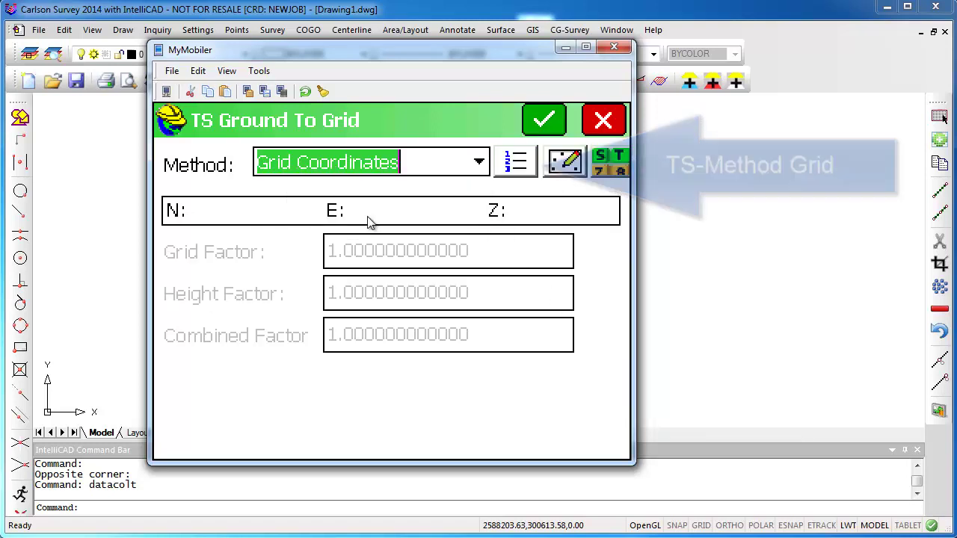
{"action": "left_click", "coordinate": [551, 164]}
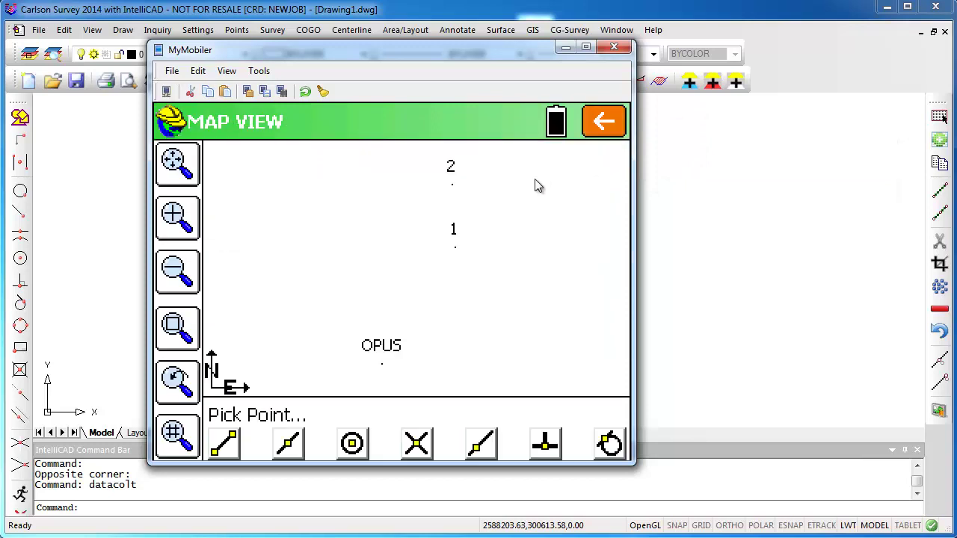
{"action": "left_click", "coordinate": [455, 245]}
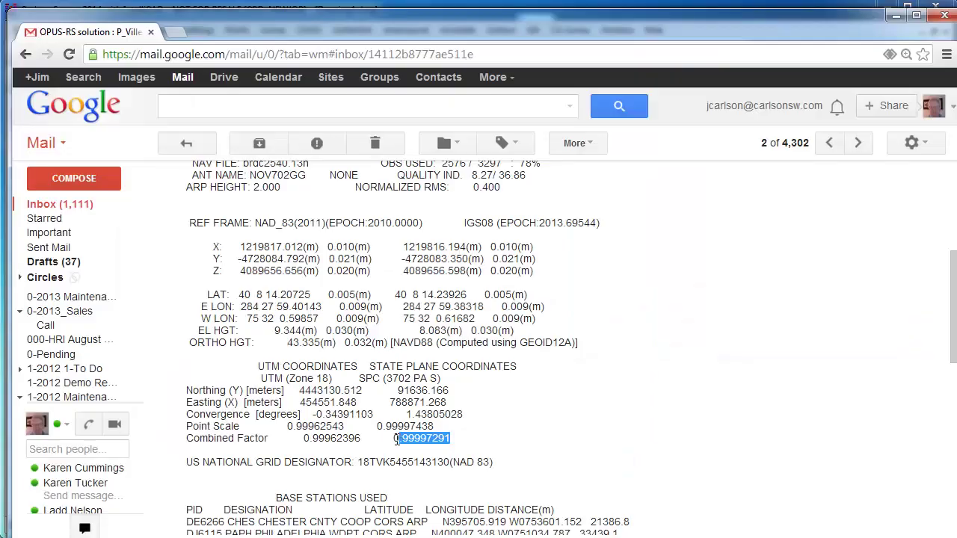
- Compare the combined factor with the state plane value in the OPUS solution e-mail and accept the ground-to-grid settings
{"action": "left_click_drag", "start_coordinate": [396, 439], "coordinate": [395, 440]}
{"action": "left_click", "coordinate": [355, 486]}
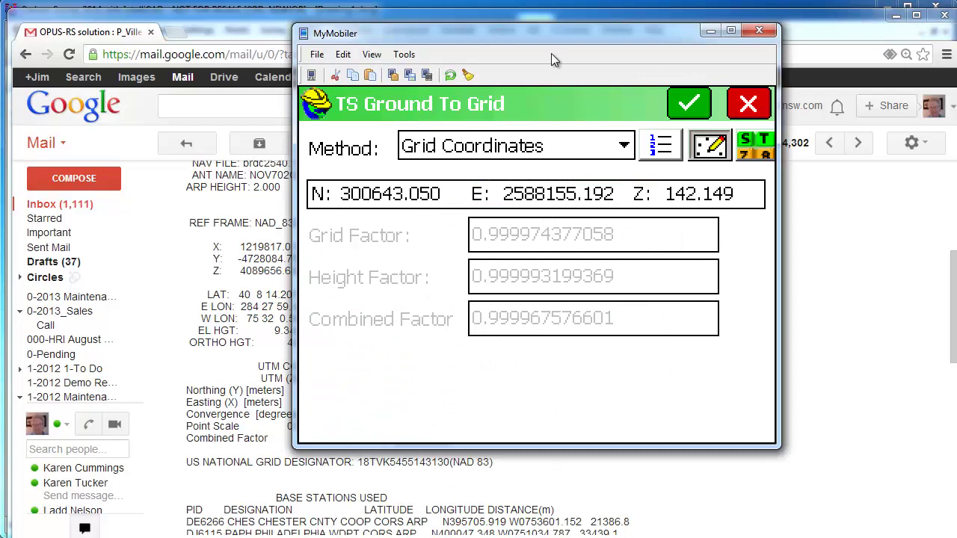
{"action": "left_click_drag", "start_coordinate": [560, 34], "coordinate": [712, 14]}
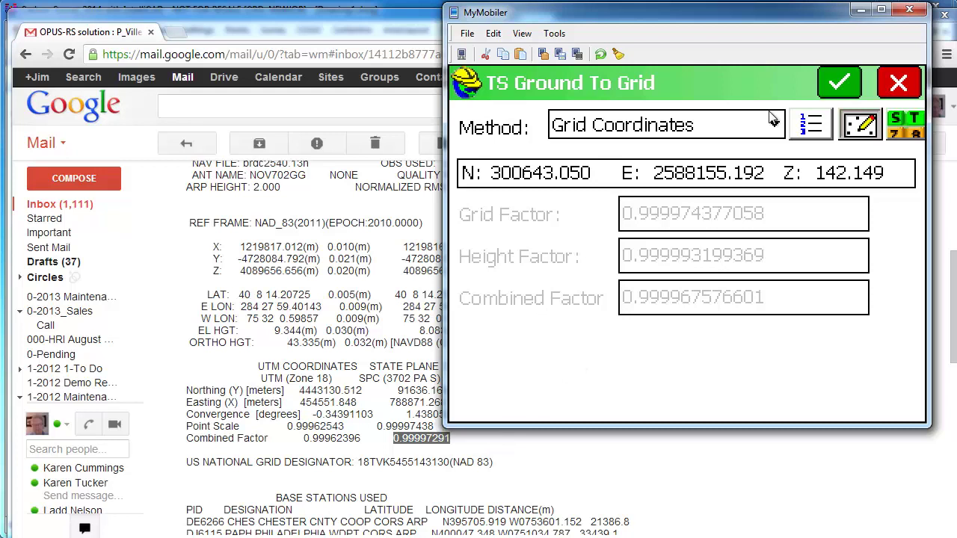
{"action": "left_click_drag", "start_coordinate": [753, 20], "coordinate": [515, 80]}
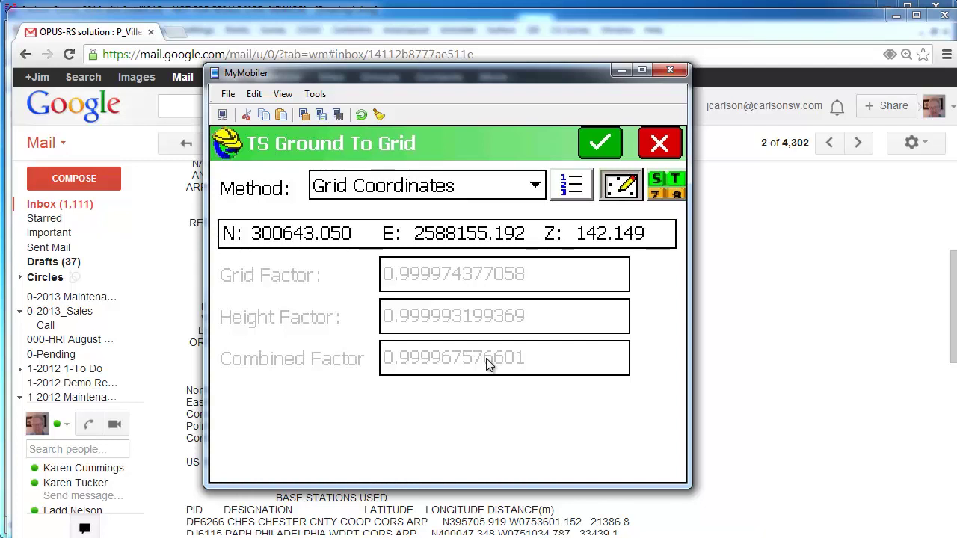
{"action": "left_click", "coordinate": [597, 144]}
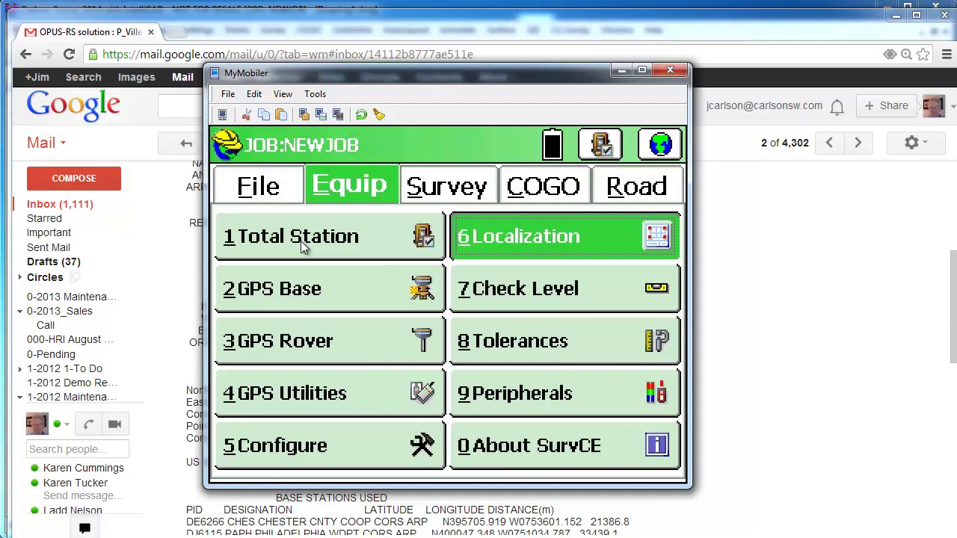
- Bring Carlson Survey back behind the collector window and confirm the Carlson Robotic CR2/CR5 instrument setup
{"action": "key", "text": "alt+Tab"}
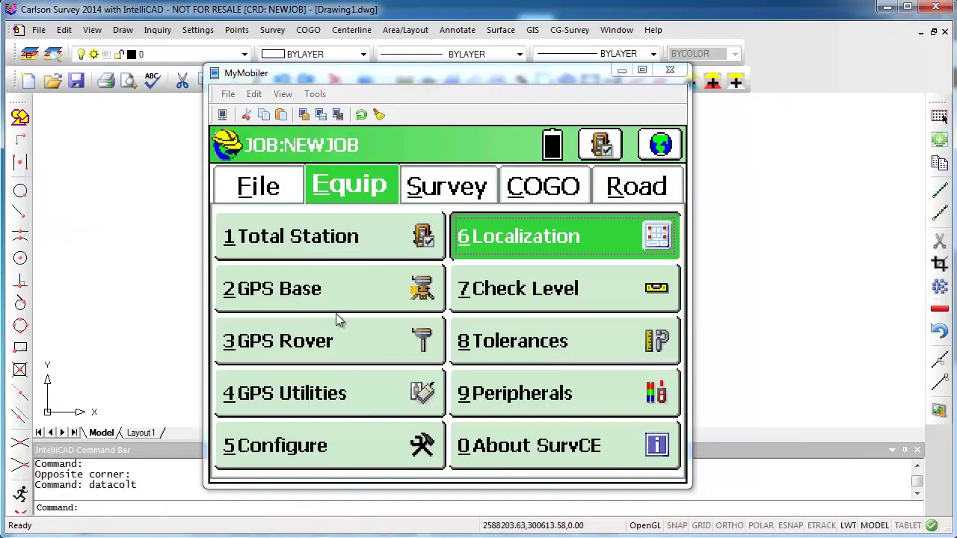
{"action": "left_click", "coordinate": [294, 233]}
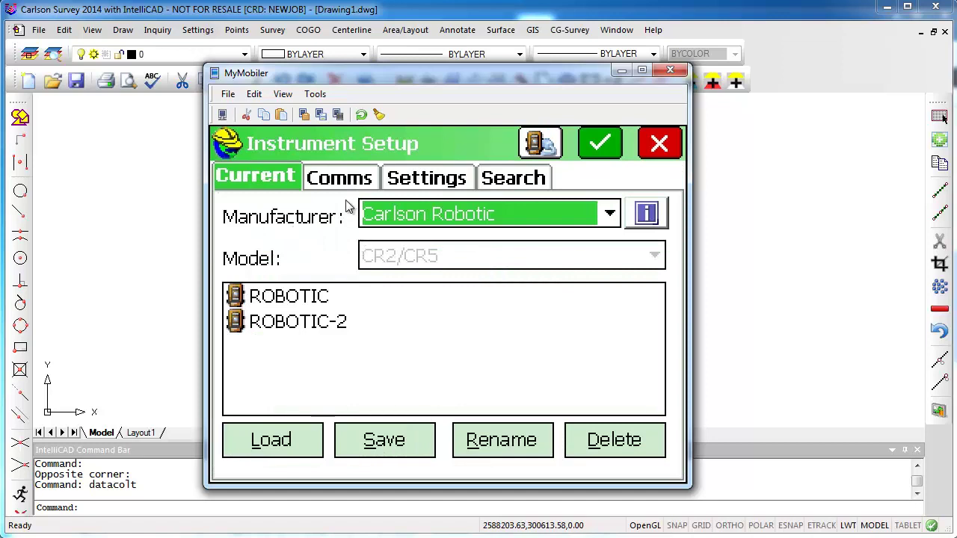
{"action": "left_click", "coordinate": [598, 146]}
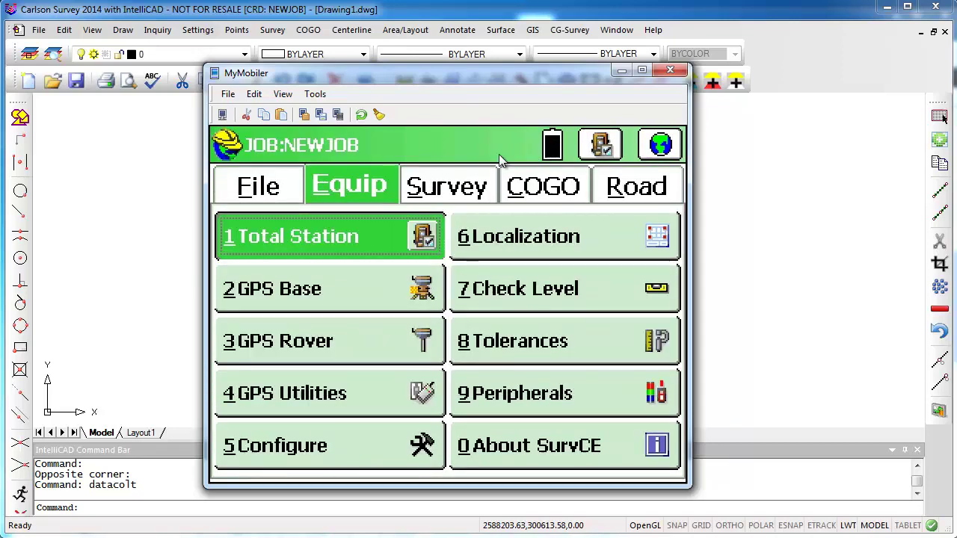
- Open Store Points and run a leftward P-Search to lock the robotic instrument onto the prism
{"action": "left_click", "coordinate": [455, 181]}
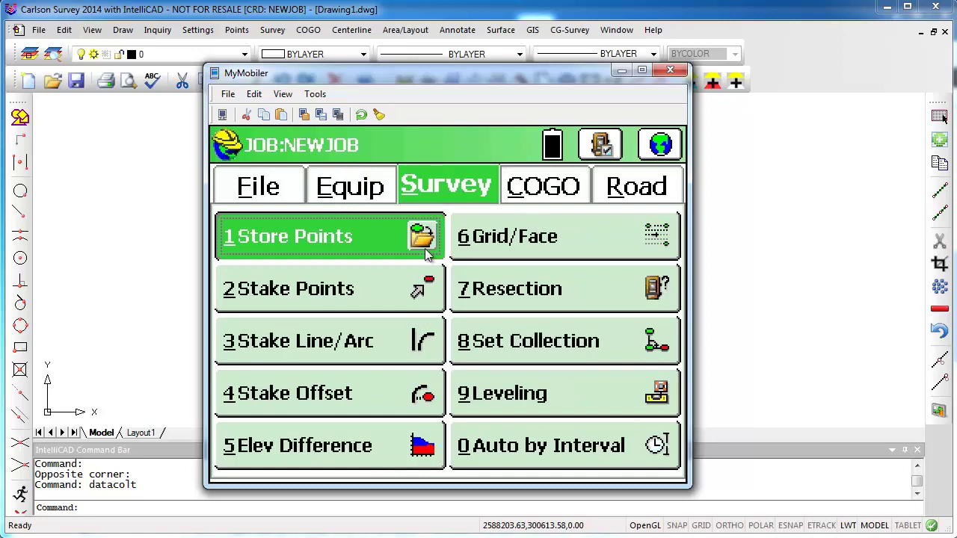
{"action": "left_click", "coordinate": [304, 240]}
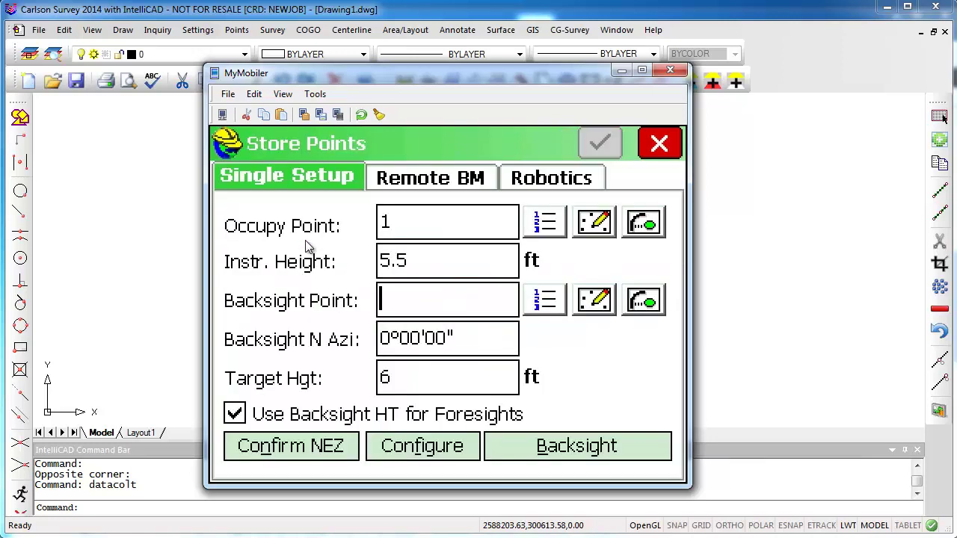
{"action": "left_click", "coordinate": [521, 181]}
{"action": "left_click", "coordinate": [261, 270]}
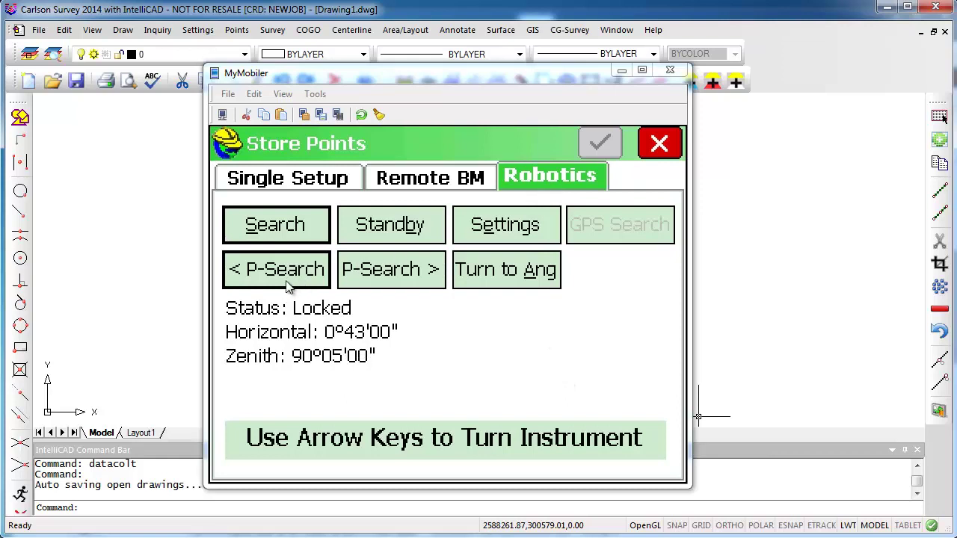
- Set up on occupy point 1 with instrument height 6 ft and backsight point 3, and set the backsight angle to zero with a reading
{"action": "left_click", "coordinate": [261, 181]}
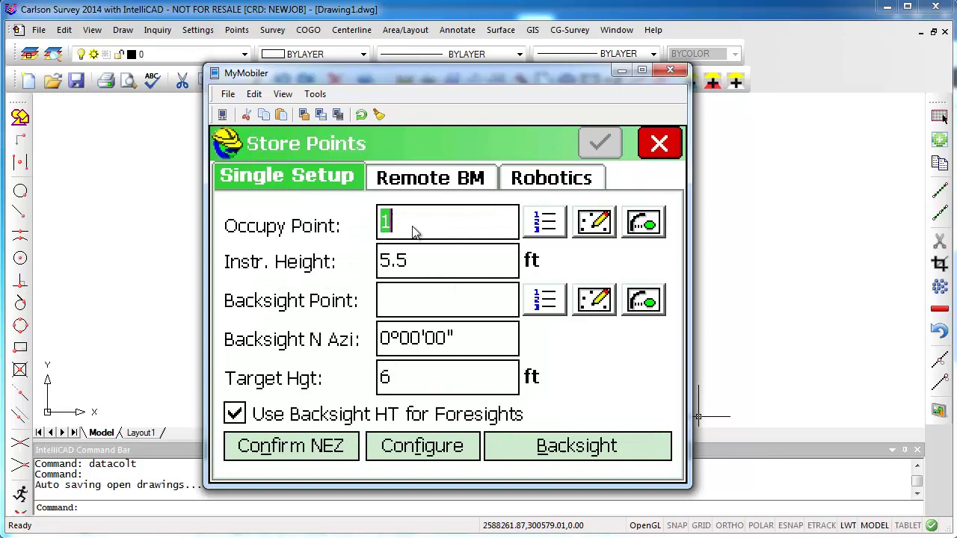
{"action": "left_click", "coordinate": [420, 299]}
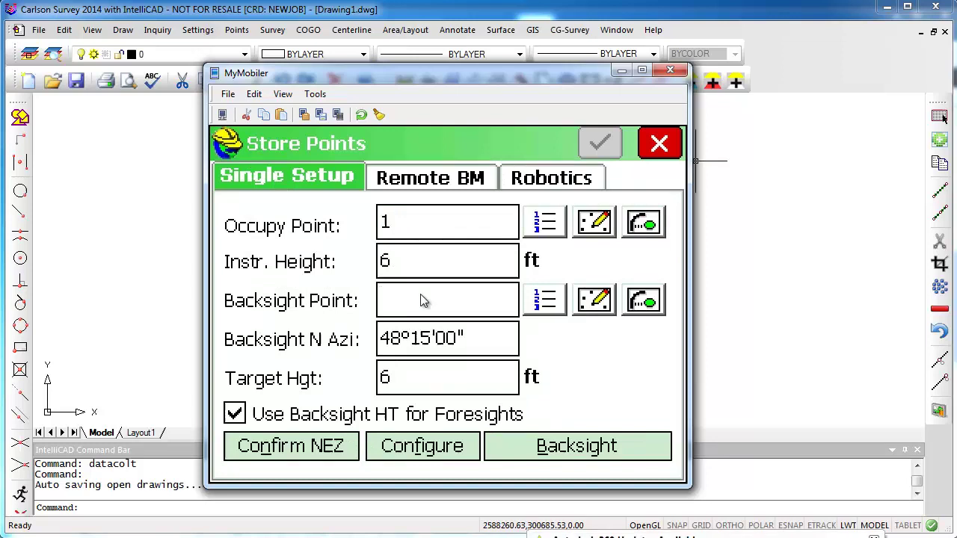
{"action": "left_click", "coordinate": [610, 301]}
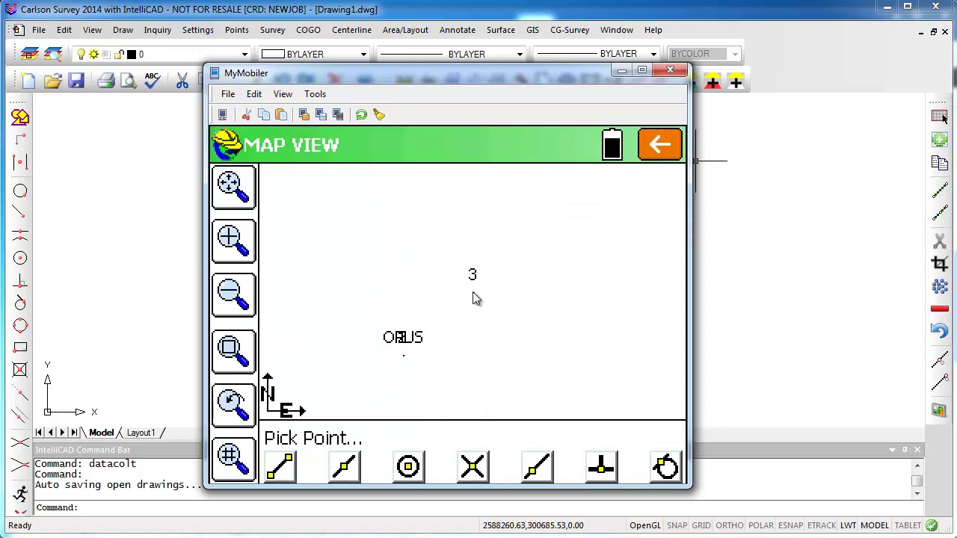
{"action": "left_click", "coordinate": [472, 294]}
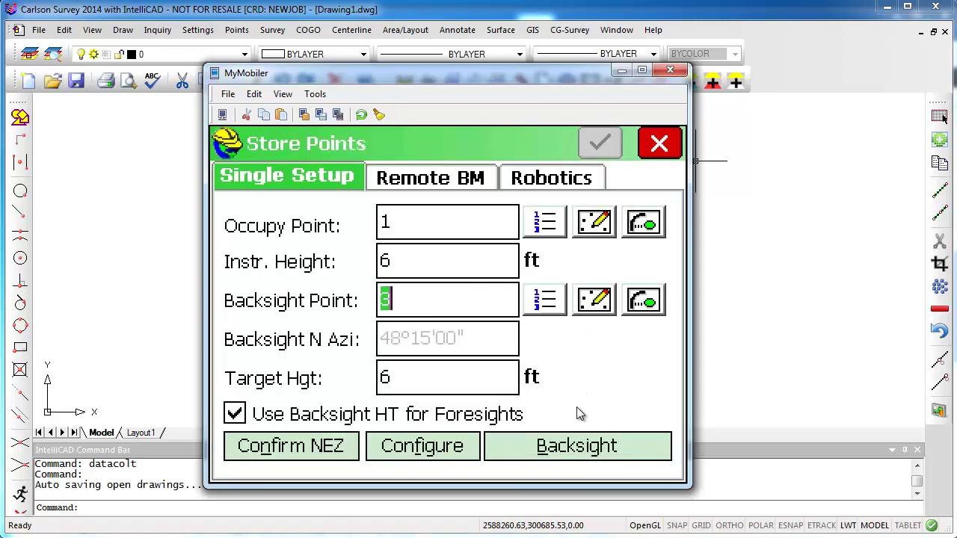
{"action": "left_click", "coordinate": [571, 448]}
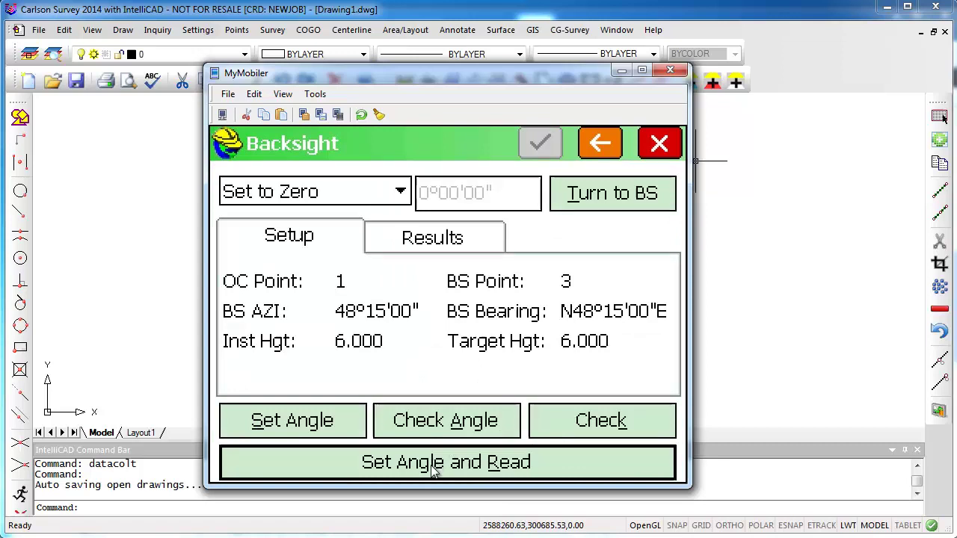
{"action": "left_click", "coordinate": [433, 467]}
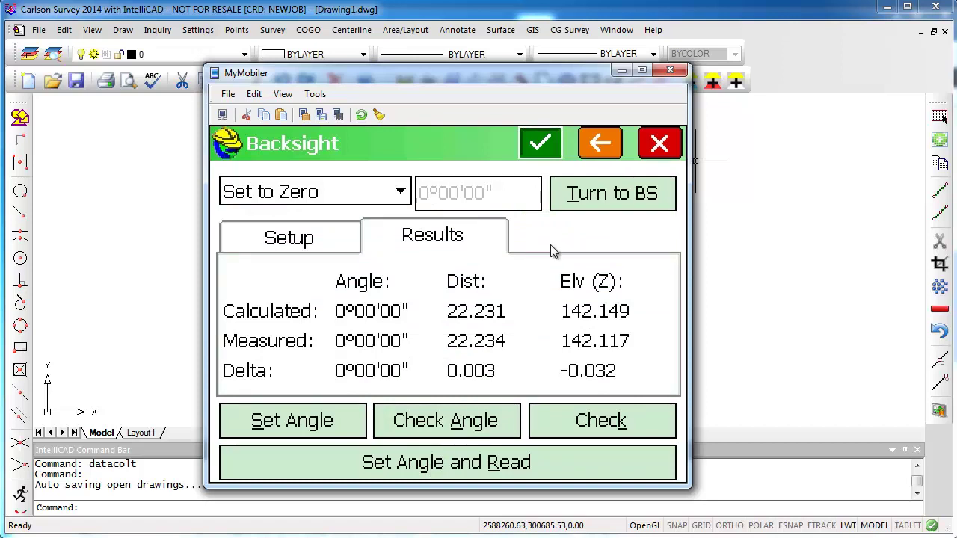
- Accept the backsight results and set the ID of the next point to 101
{"action": "left_click", "coordinate": [539, 145]}
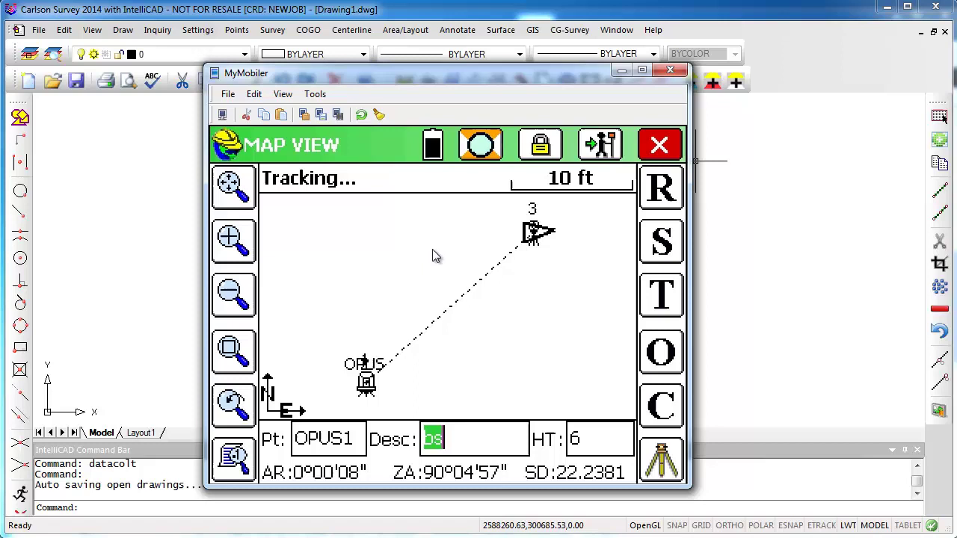
{"action": "left_click", "coordinate": [343, 440]}
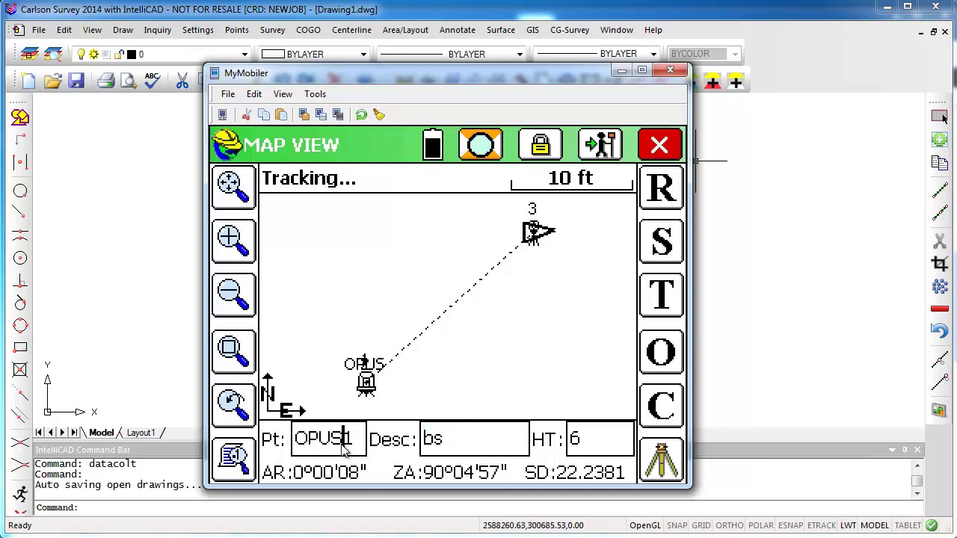
{"action": "key", "text": "BackSpace"}
{"action": "key", "text": "BackSpace"}
{"action": "key", "text": "BackSpace"}
{"action": "key", "text": "BackSpace"}
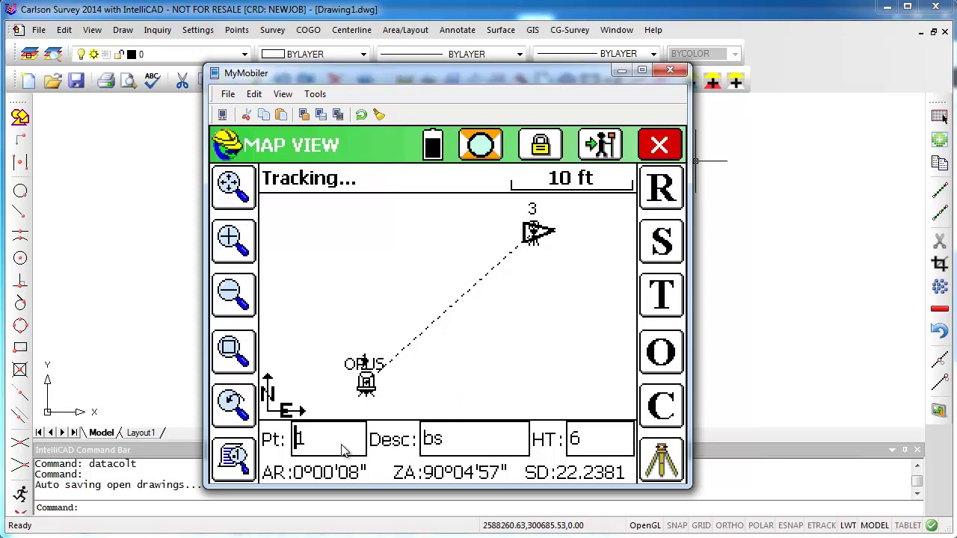
{"action": "key", "text": "Delete"}
{"action": "type", "text": "101"}
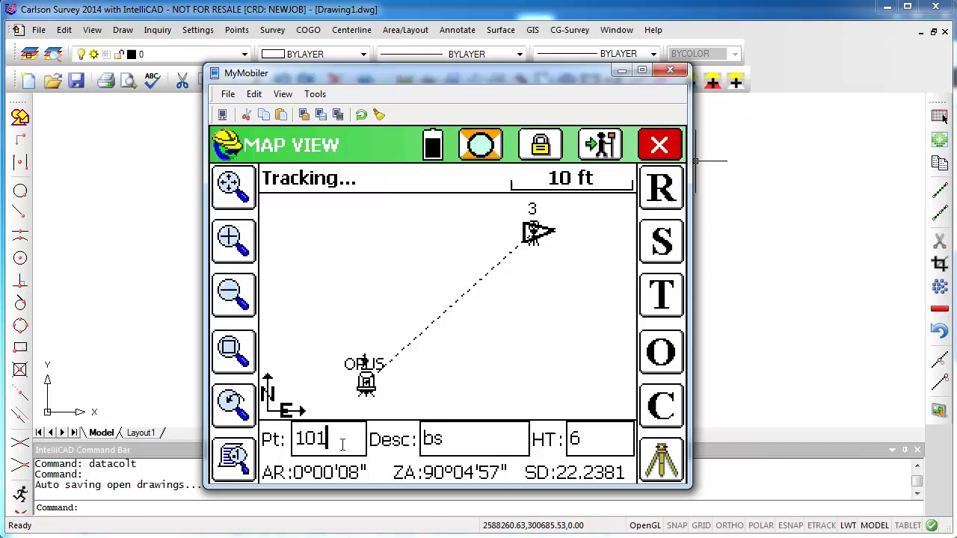
- Change the point description to fs and store the shot on the backsight prism
{"action": "left_click", "coordinate": [450, 448]}
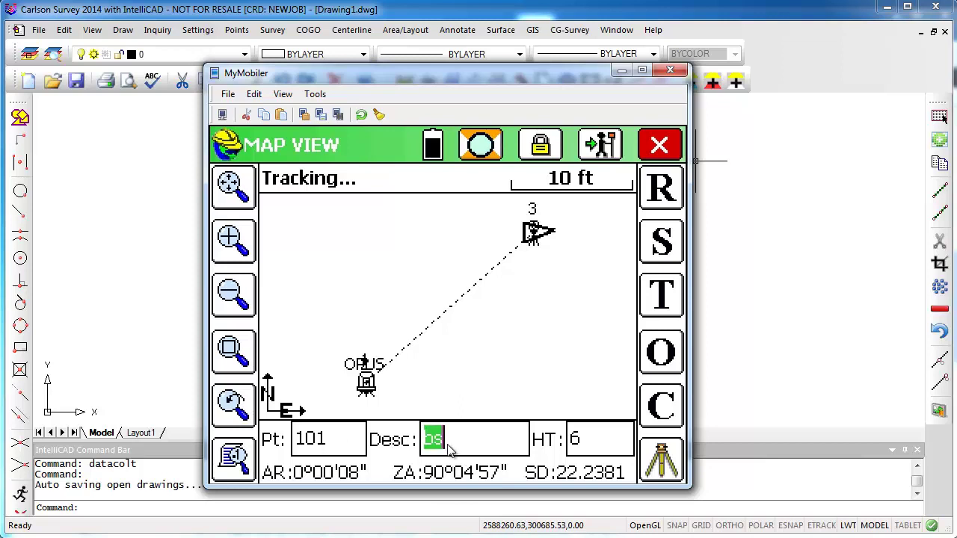
{"action": "type", "text": "fs"}
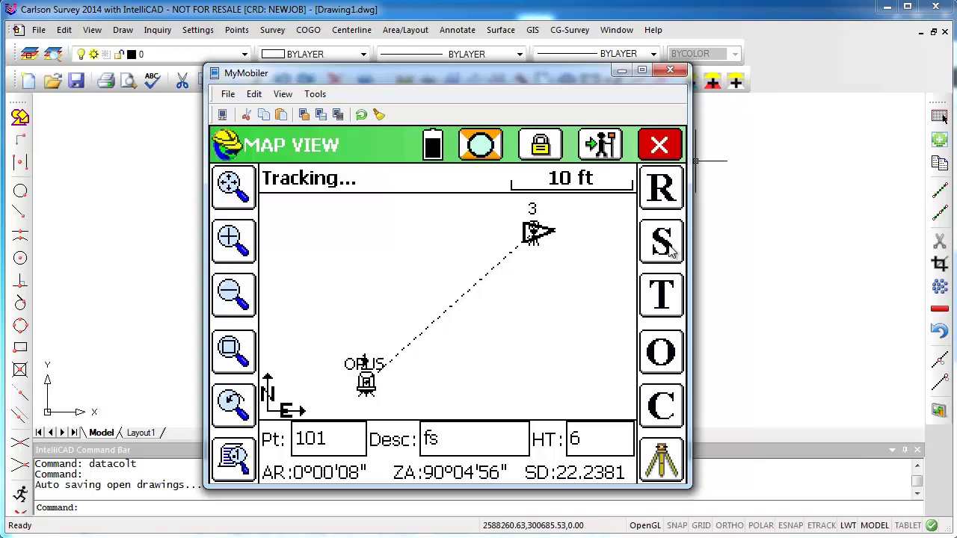
{"action": "left_click", "coordinate": [668, 249]}
{"action": "left_click", "coordinate": [597, 145]}
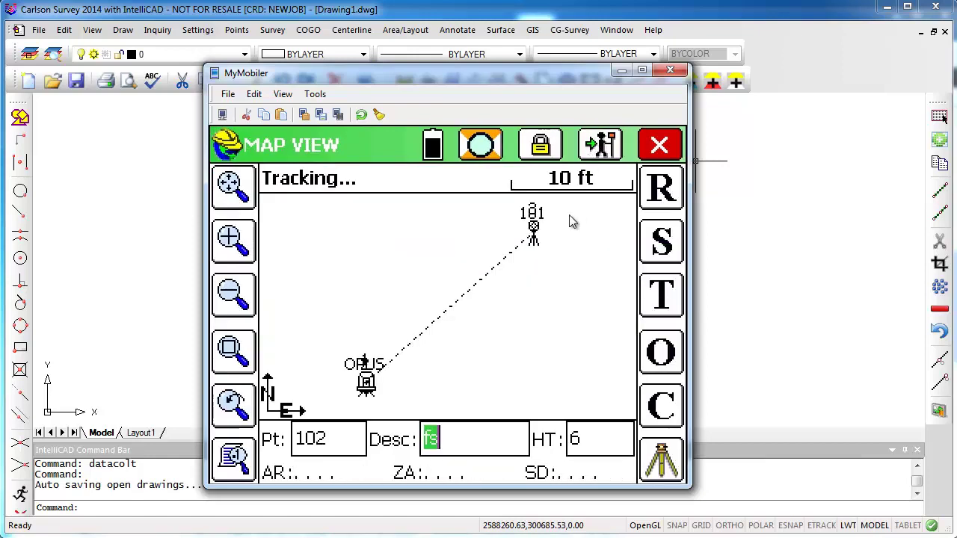
- Compare the coordinates and elevations of stored points 3 and 101 in Point Details, and return to the map
{"action": "left_click", "coordinate": [532, 236]}
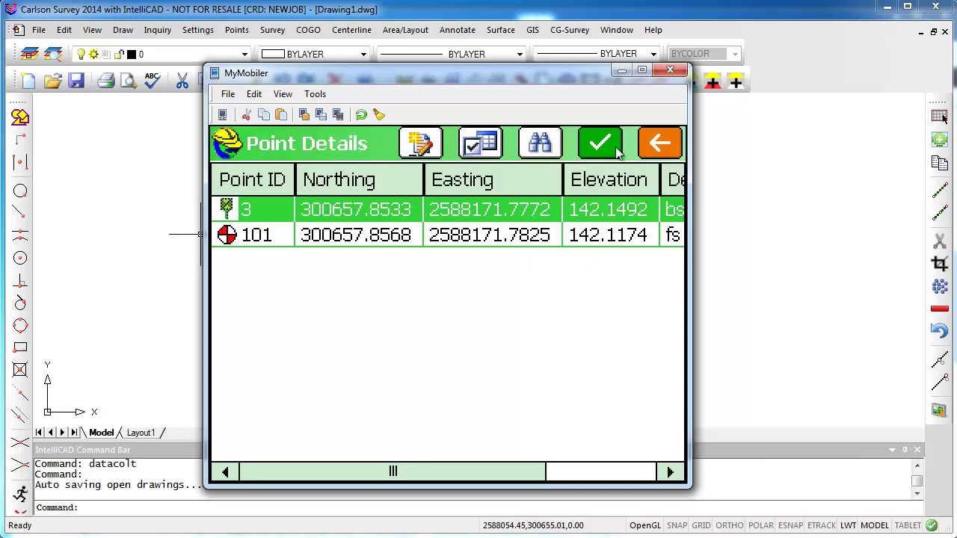
{"action": "left_click", "coordinate": [671, 150]}
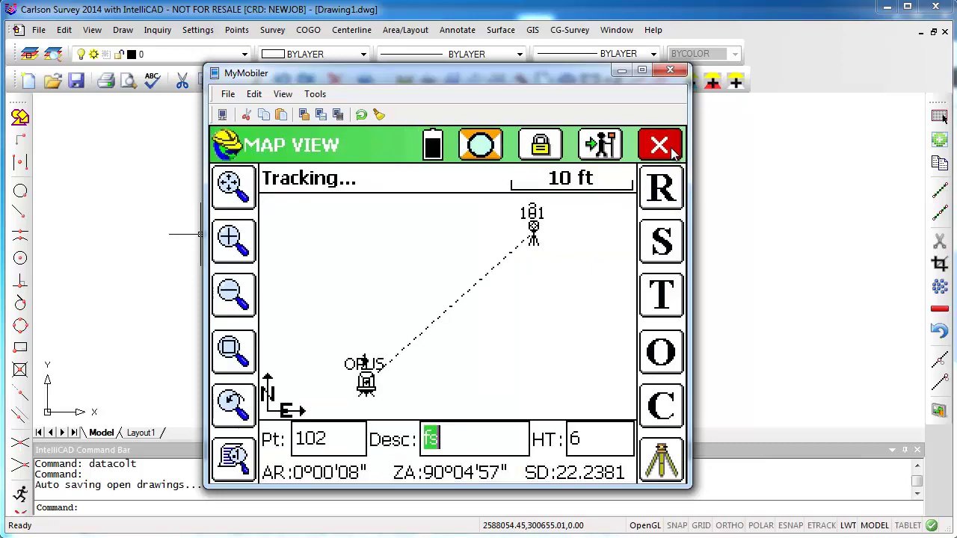